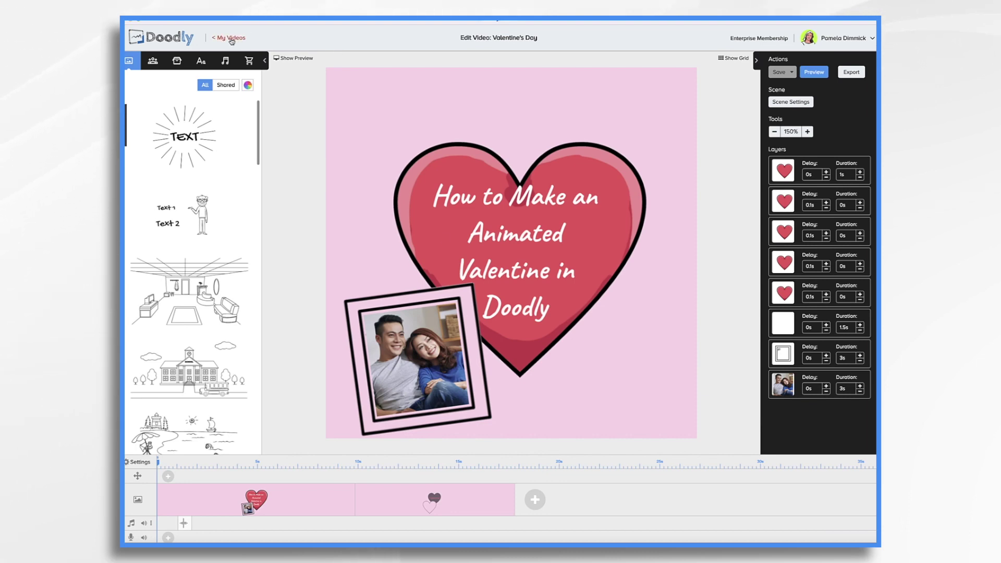
- Create a new Whiteboard video titled "Valentines Day 2022" with the Facebook & Instagram resolution
{"action": "left_click", "coordinate": [232, 41]}
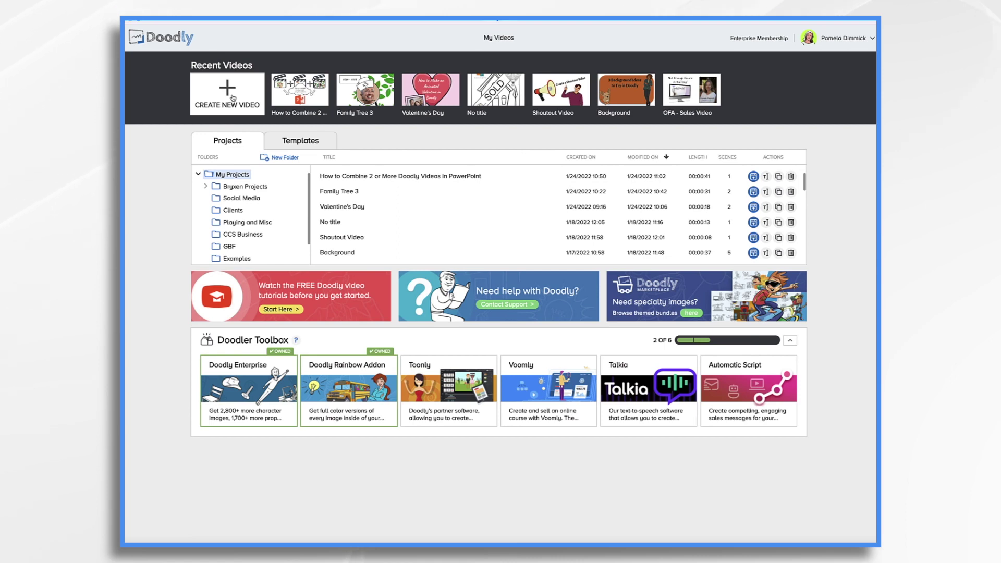
{"action": "left_click", "coordinate": [233, 98]}
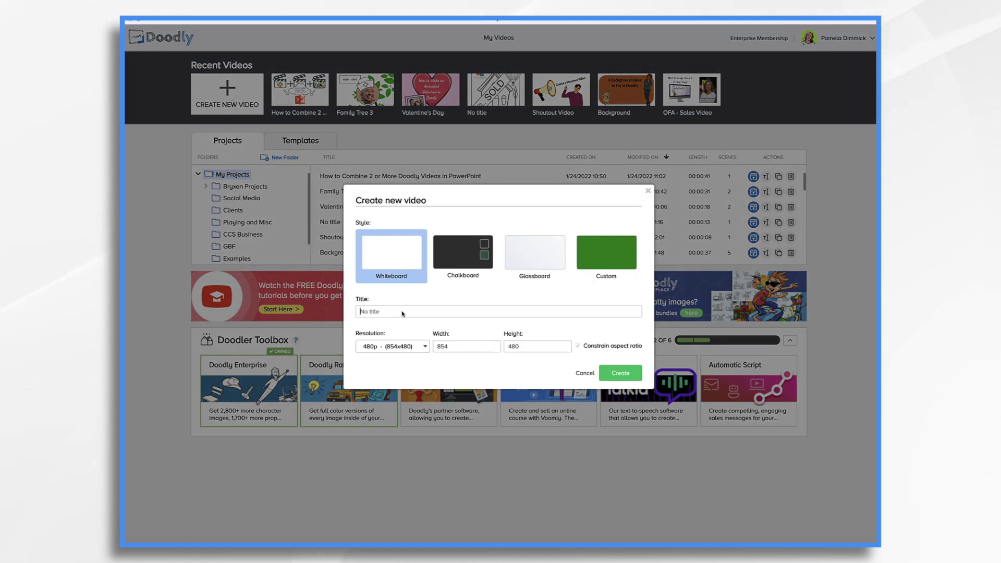
{"action": "type", "text": "Valentines Day 2022"}
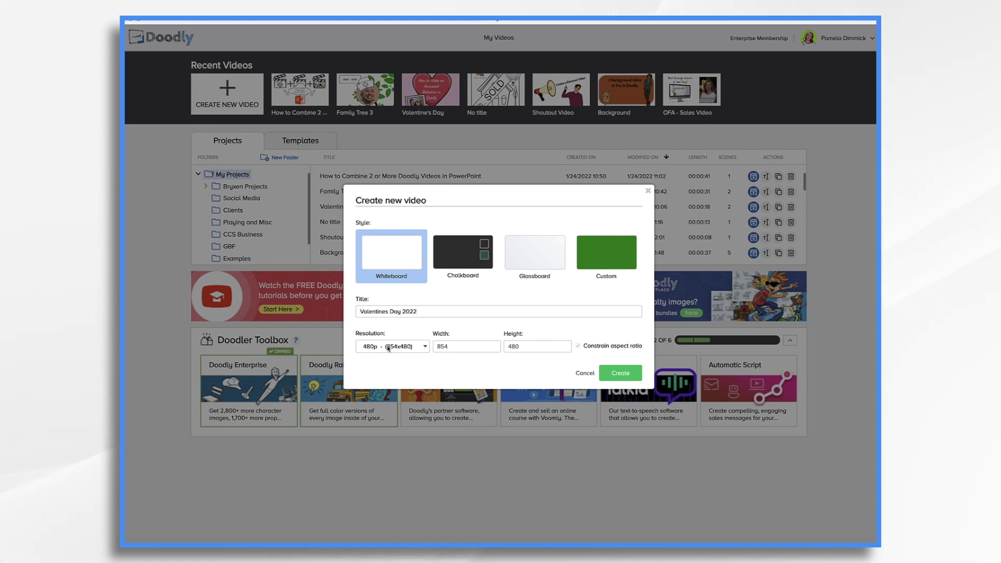
{"action": "left_click", "coordinate": [419, 353]}
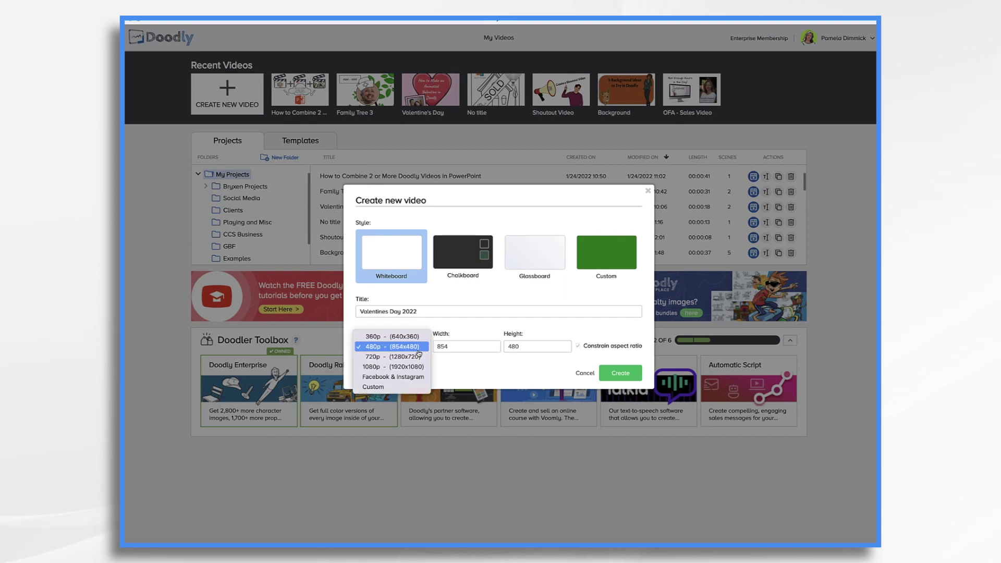
{"action": "left_click", "coordinate": [386, 377]}
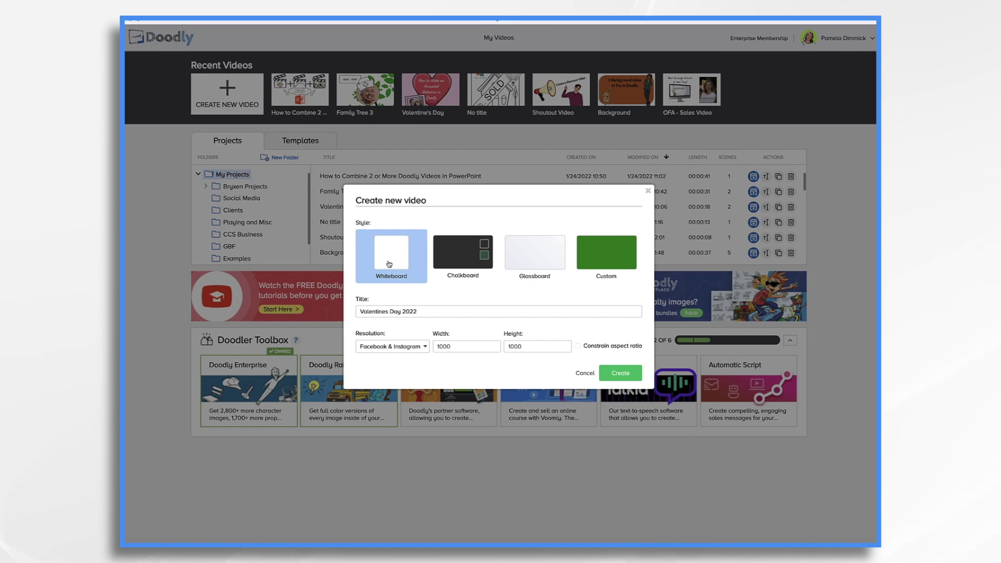
{"action": "left_click", "coordinate": [618, 375]}
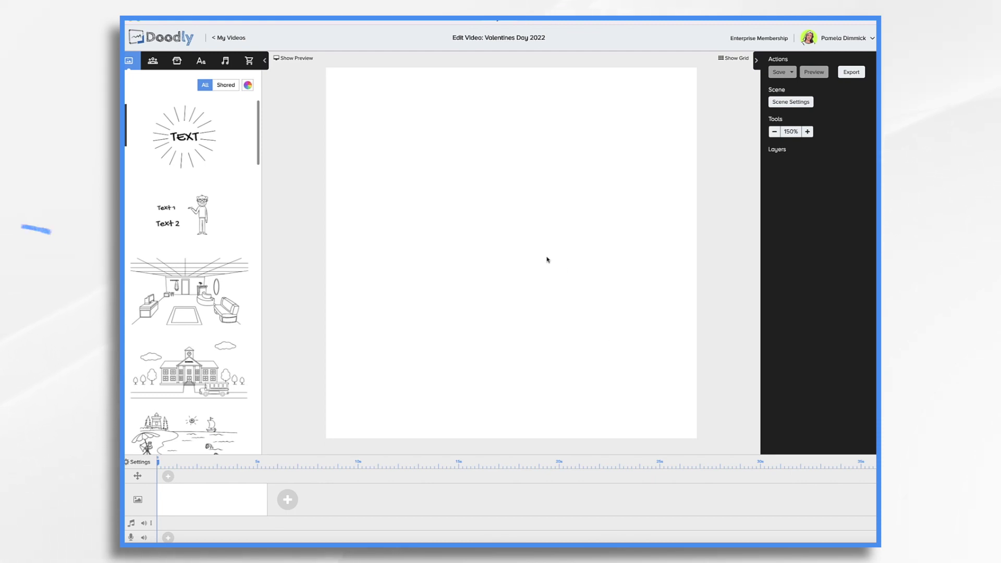
- Change the video's background style to the custom pink color #FEE7F8 in the video settings
{"action": "left_click", "coordinate": [140, 462]}
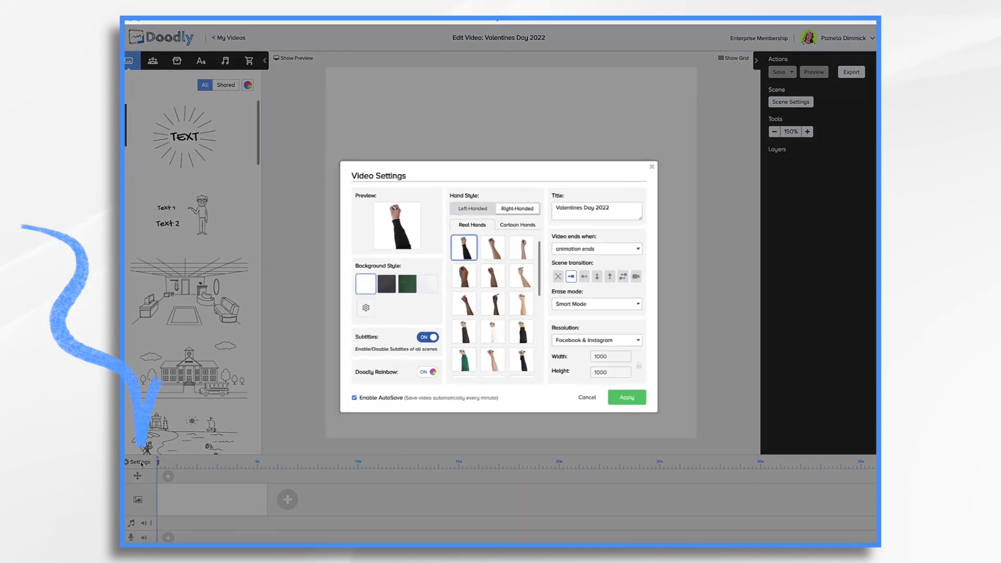
{"action": "left_click", "coordinate": [357, 310]}
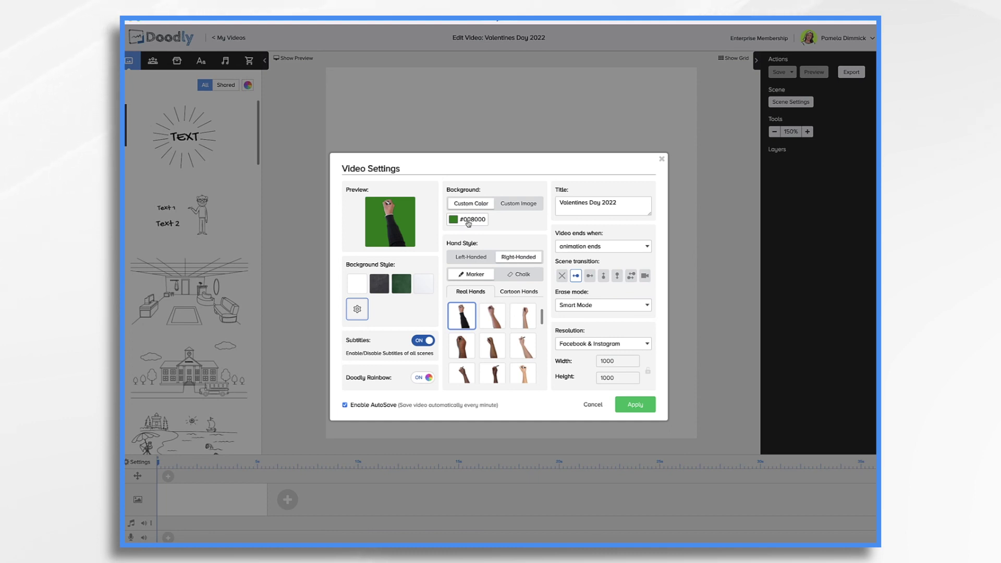
{"action": "left_click", "coordinate": [468, 224]}
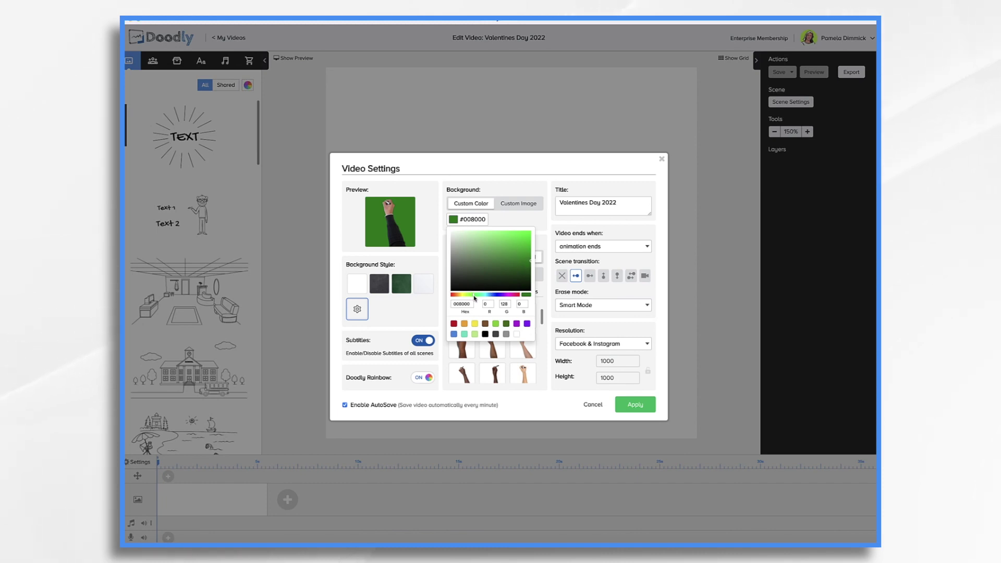
{"action": "left_click_drag", "start_coordinate": [475, 299], "coordinate": [510, 299]}
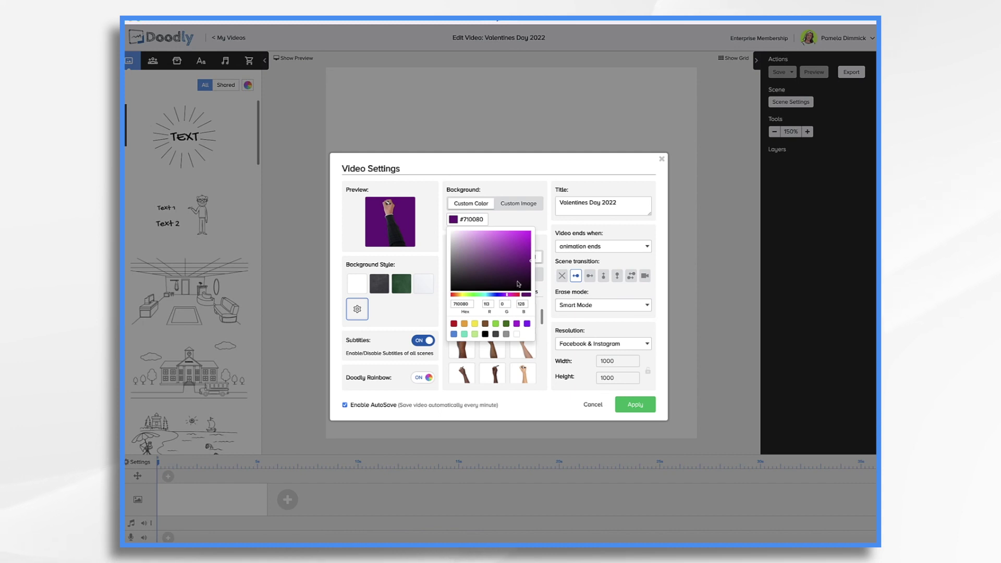
{"action": "left_click_drag", "start_coordinate": [507, 297], "coordinate": [511, 297]}
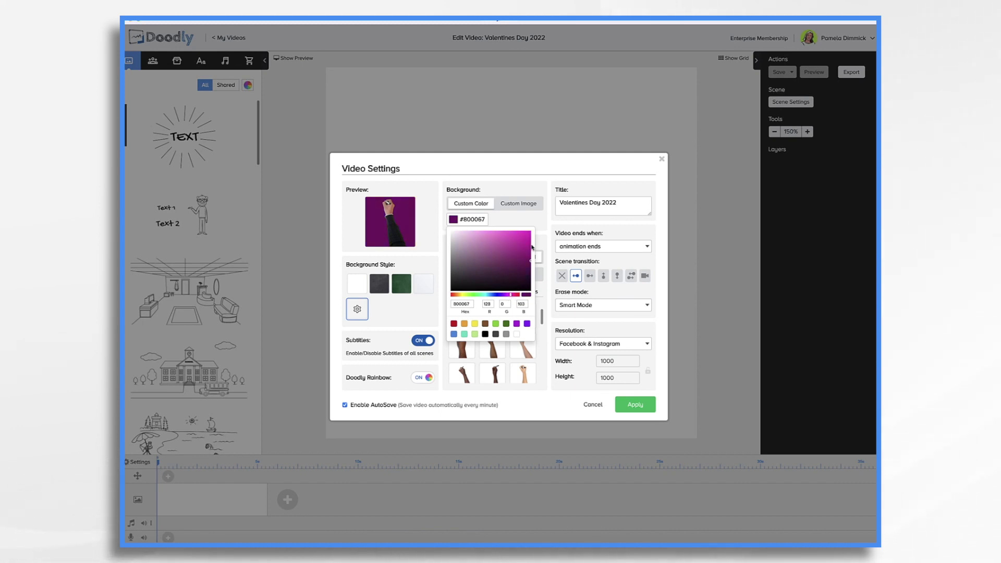
{"action": "left_click_drag", "start_coordinate": [528, 260], "coordinate": [458, 232]}
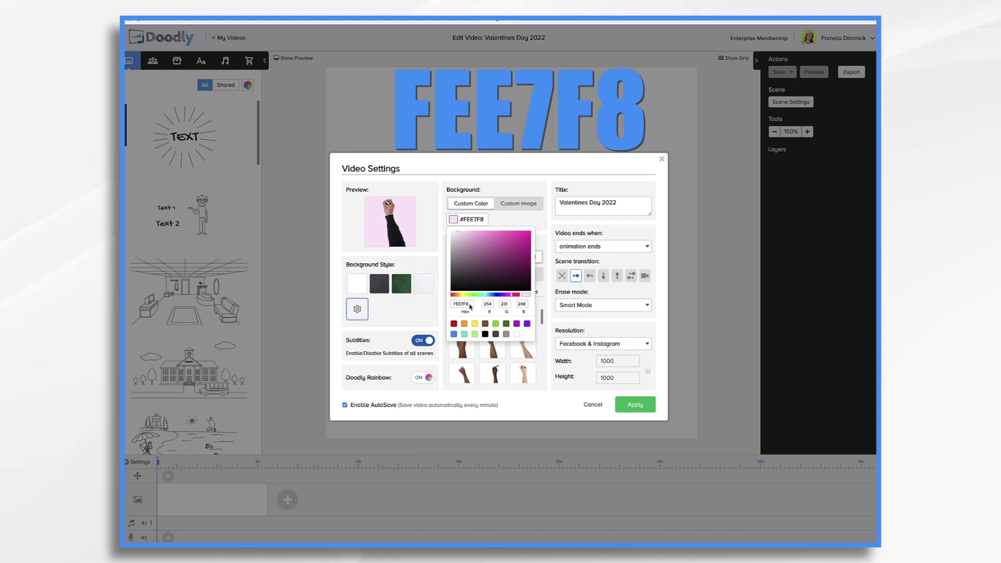
{"action": "left_click", "coordinate": [636, 405]}
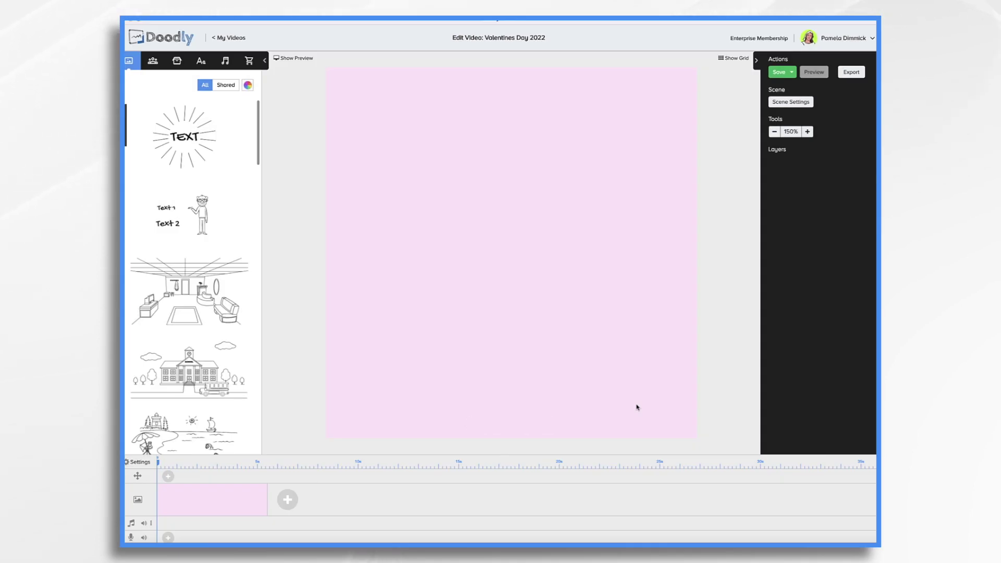
- Search the props for "heart", enable Doodly Rainbow colors, and add the red Heart Shape to the upper part of the canvas
{"action": "left_click", "coordinate": [177, 61]}
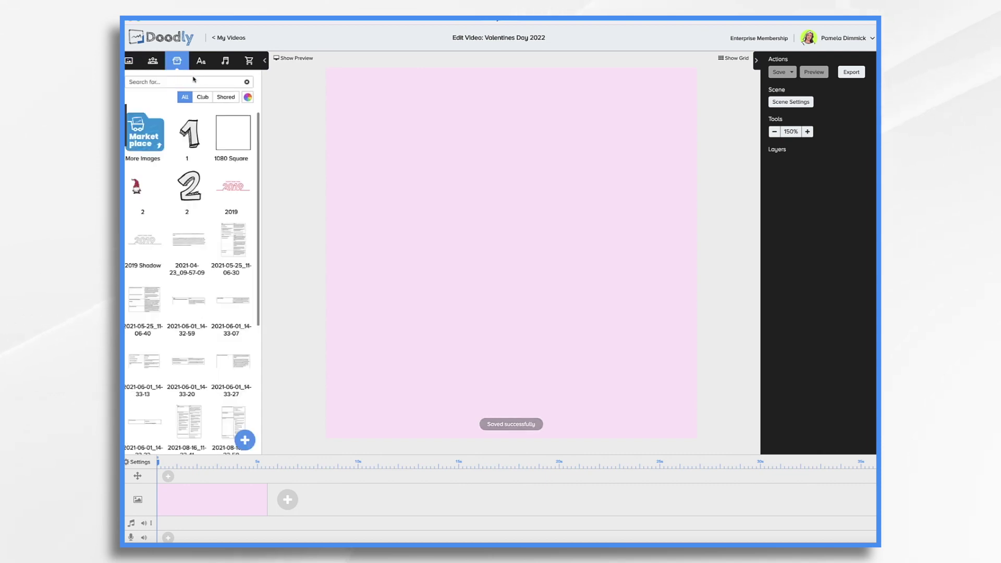
{"action": "left_click", "coordinate": [192, 81]}
{"action": "type", "text": "heart"}
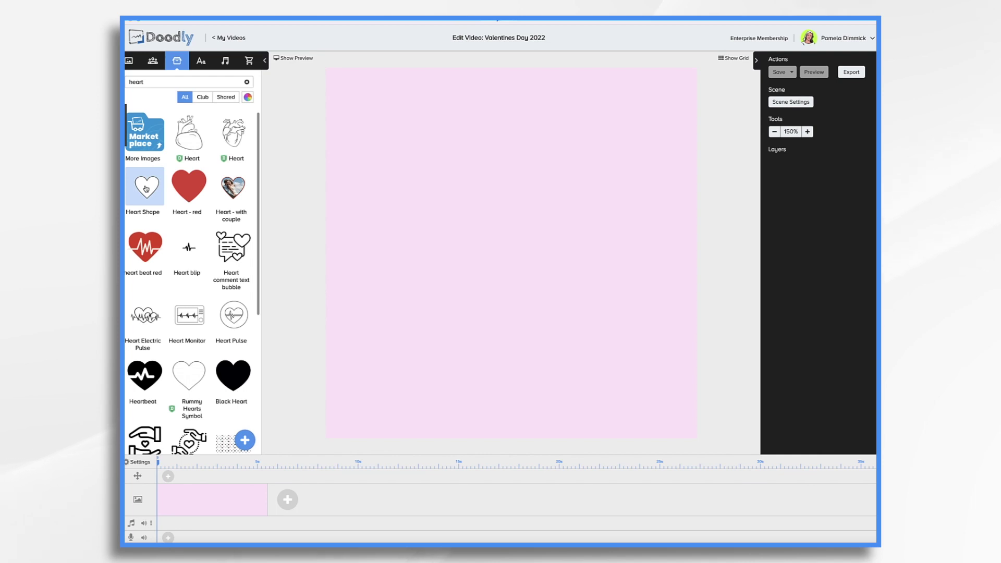
{"action": "left_click", "coordinate": [248, 97]}
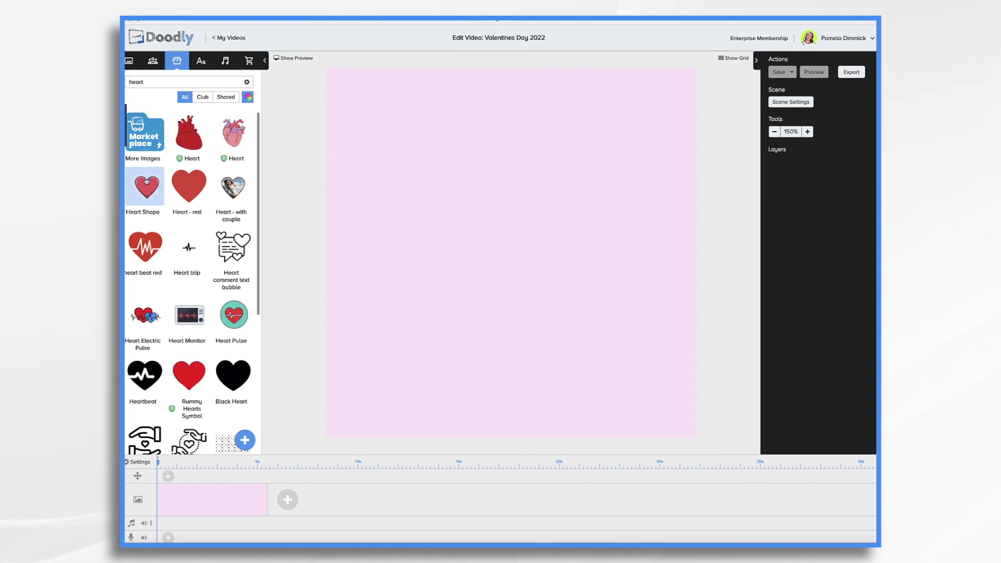
{"action": "left_click_drag", "start_coordinate": [146, 189], "coordinate": [469, 200]}
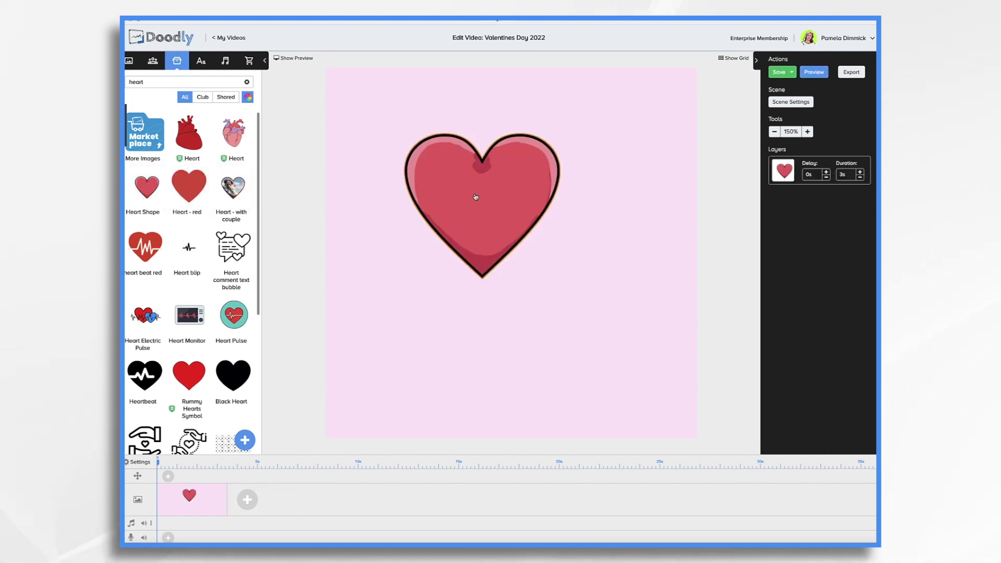
{"action": "left_click", "coordinate": [247, 99]}
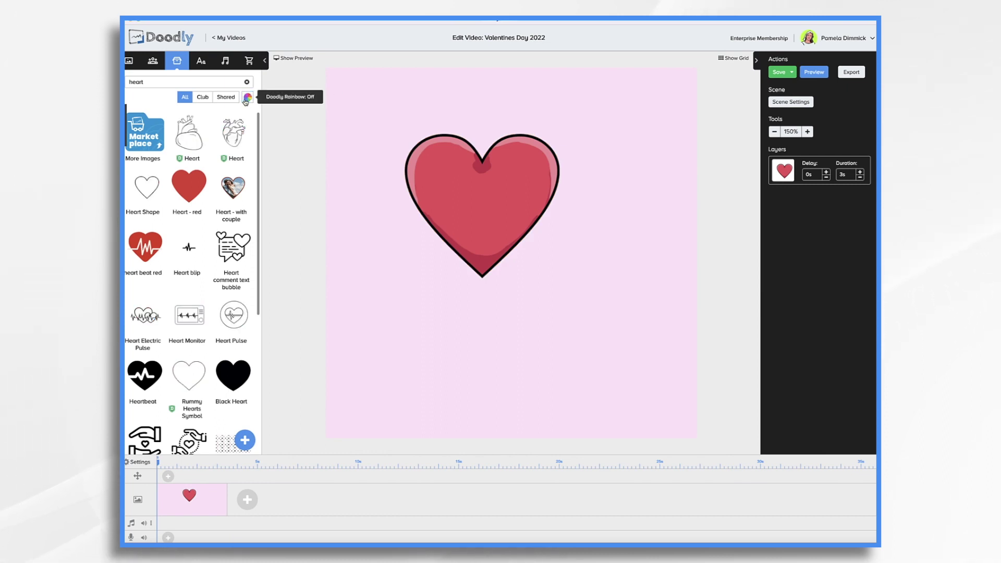
{"action": "left_click_drag", "start_coordinate": [147, 187], "coordinate": [409, 322]}
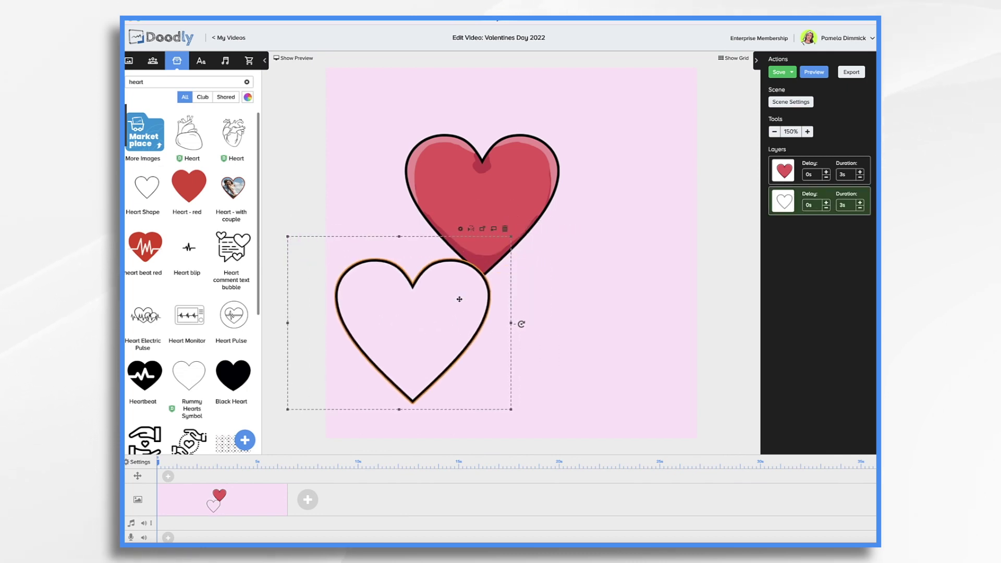
{"action": "left_click_drag", "start_coordinate": [460, 299], "coordinate": [496, 290]}
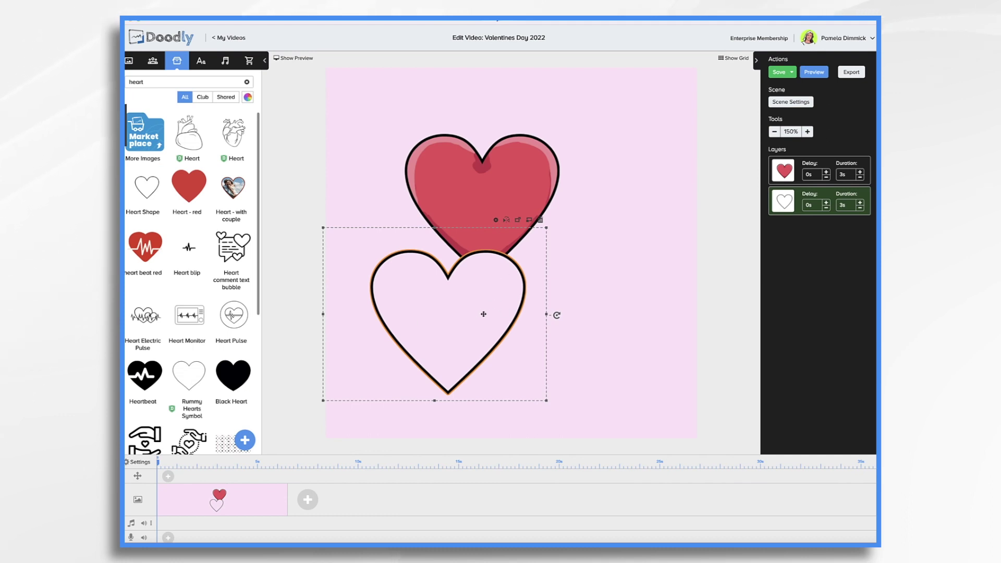
{"action": "key", "text": "Delete"}
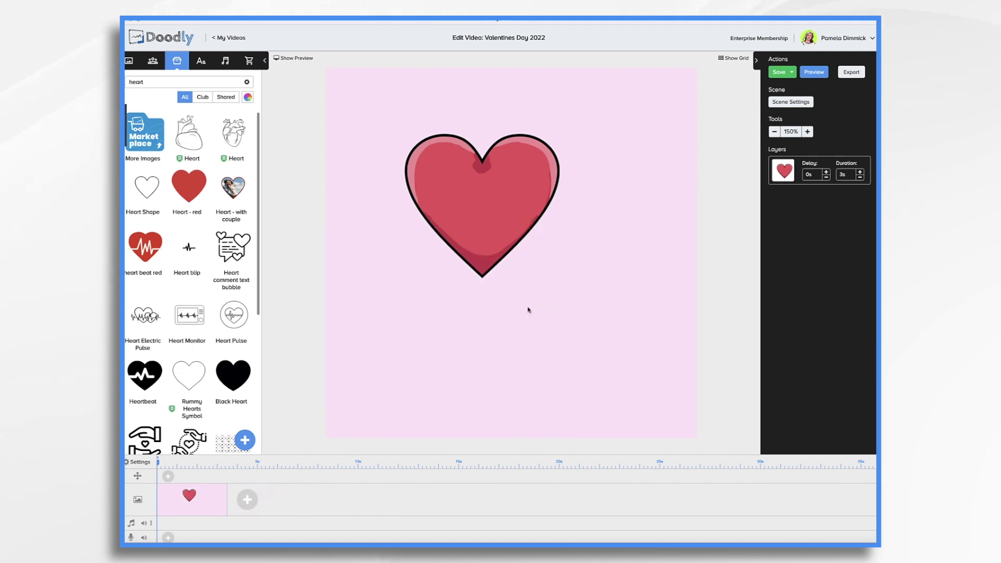
- Move the red heart toward the canvas center and shrink it to a small starting size just above the middle
{"action": "left_click", "coordinate": [489, 184]}
{"action": "left_click_drag", "start_coordinate": [489, 184], "coordinate": [536, 234]}
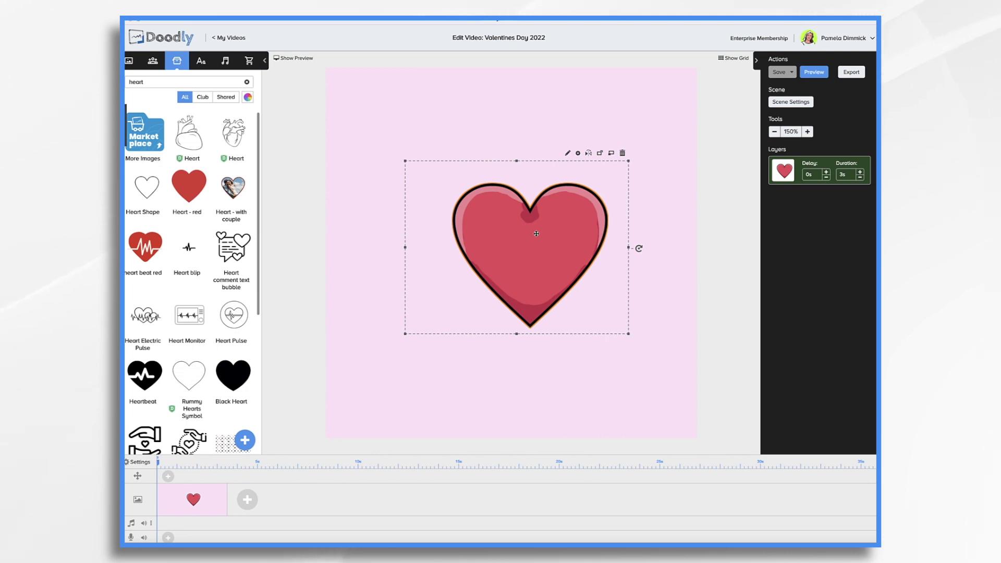
{"action": "left_click_drag", "start_coordinate": [629, 161], "coordinate": [520, 235]}
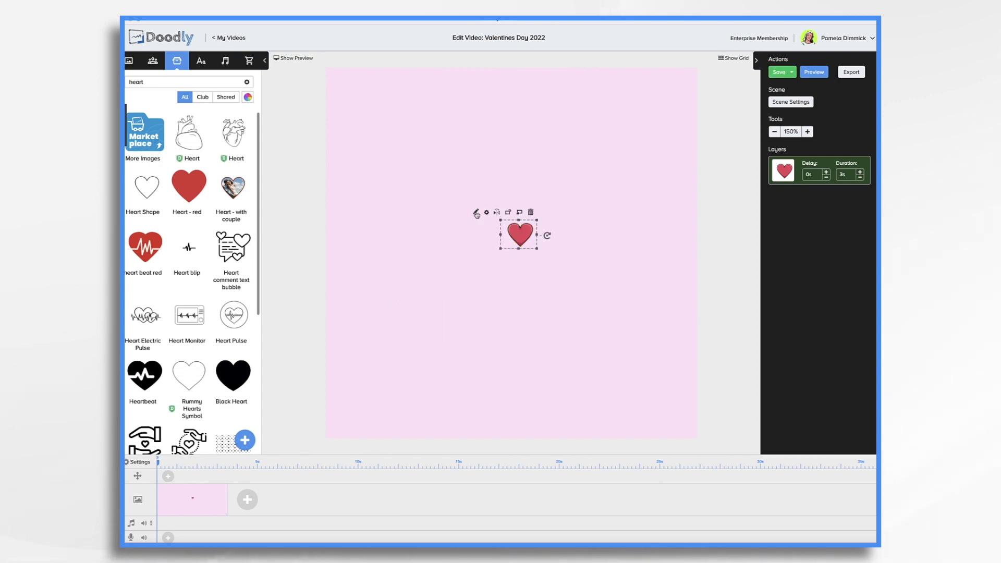
- Set the small heart's reveal mode to Fade, save the asset, and reduce its layer duration to 1.5s
{"action": "left_click", "coordinate": [477, 213]}
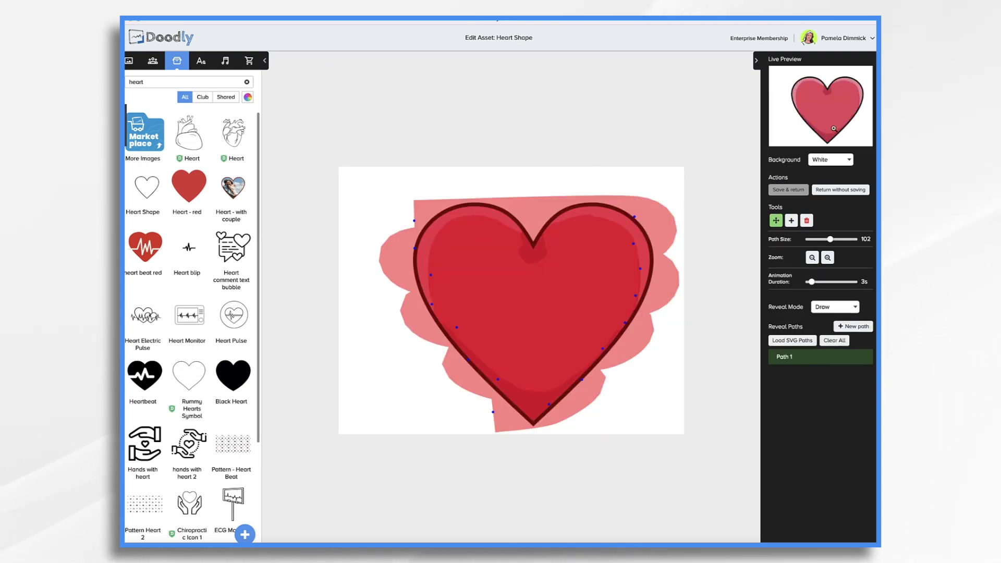
{"action": "left_click", "coordinate": [841, 306]}
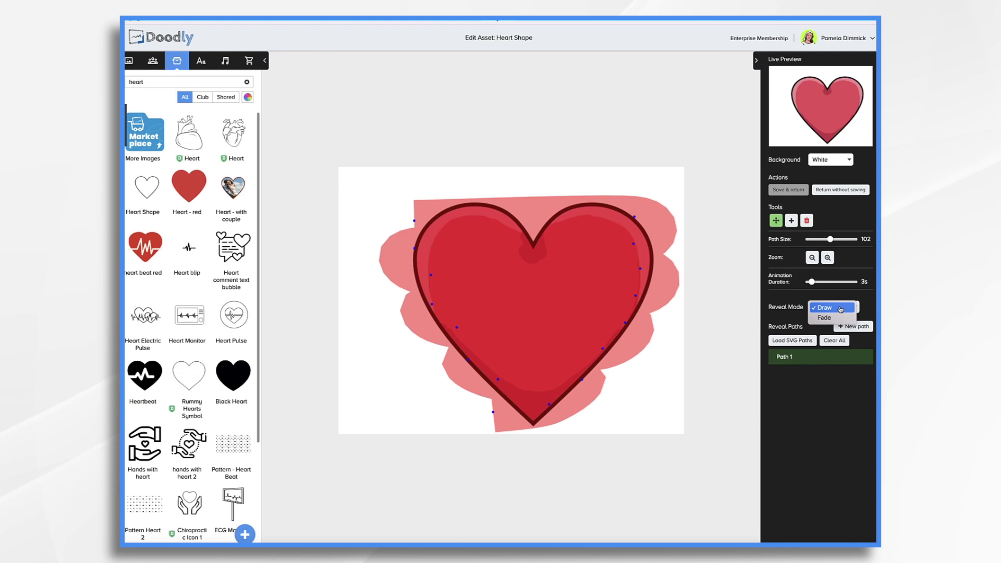
{"action": "left_click", "coordinate": [828, 318]}
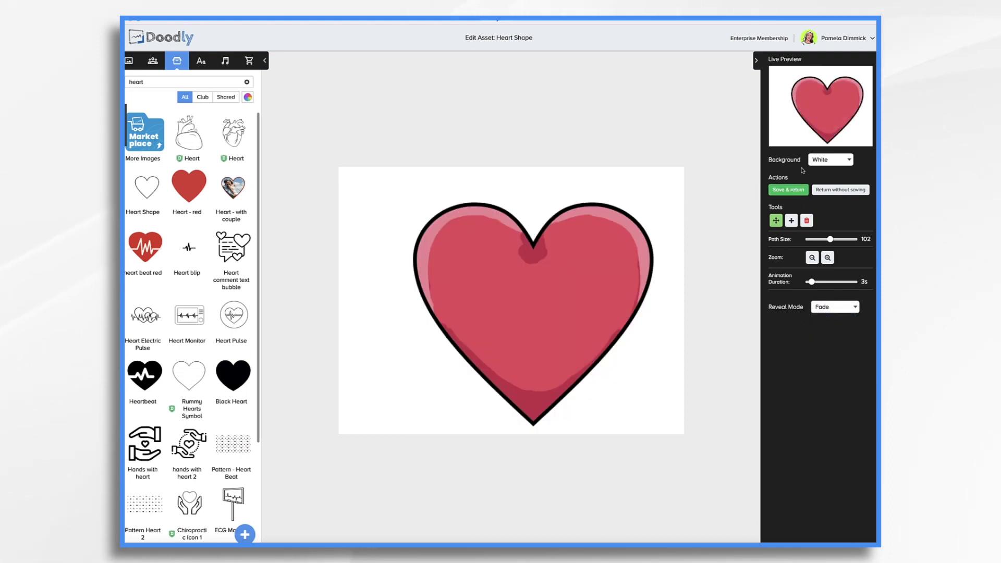
{"action": "left_click", "coordinate": [795, 191]}
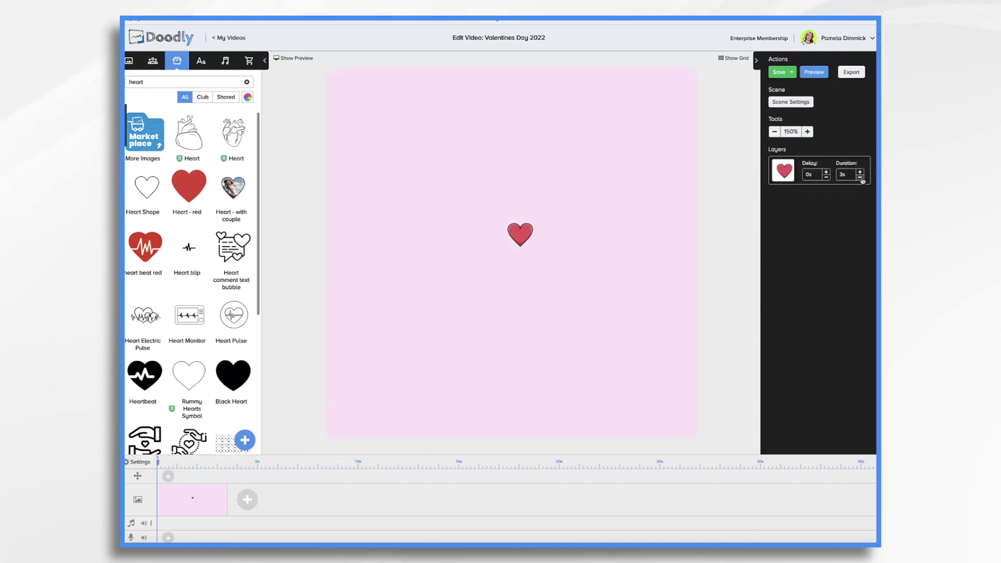
{"action": "left_click", "coordinate": [860, 177]}
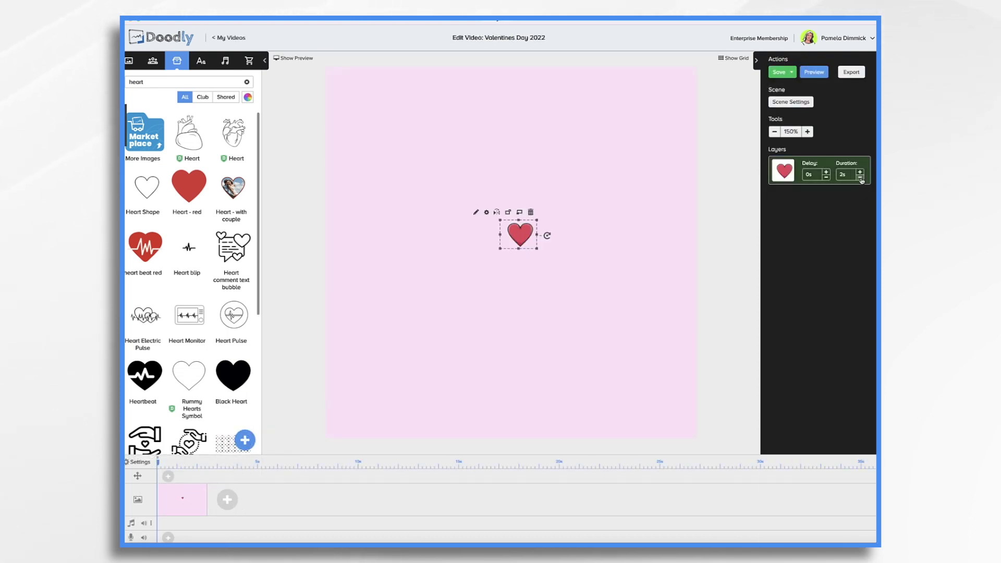
{"action": "left_click", "coordinate": [861, 178]}
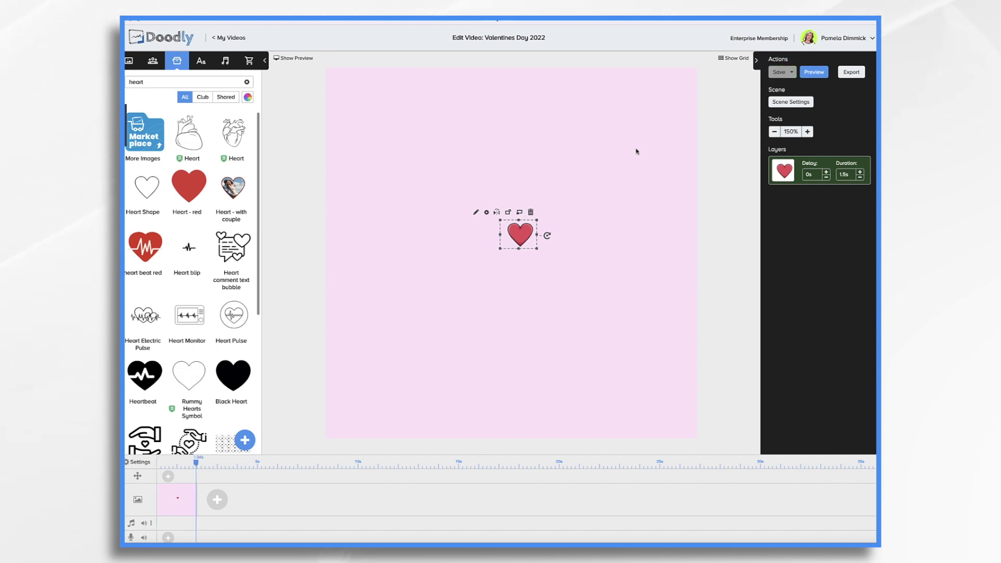
- Open the video settings and look through the available real hand styles
{"action": "left_click", "coordinate": [139, 464]}
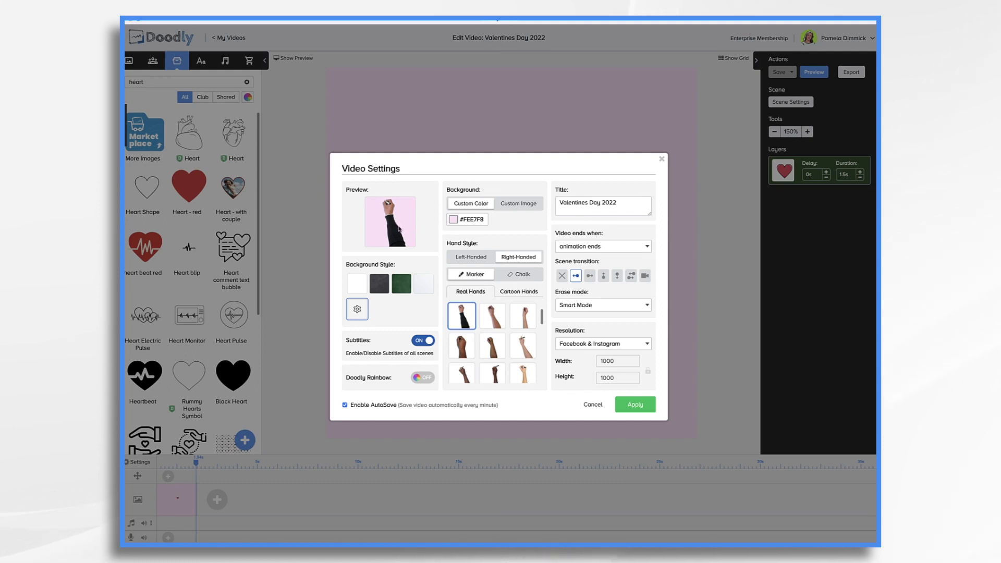
{"action": "scroll", "coordinate": [520, 342], "scroll_direction": "down", "scroll_amount": 4}
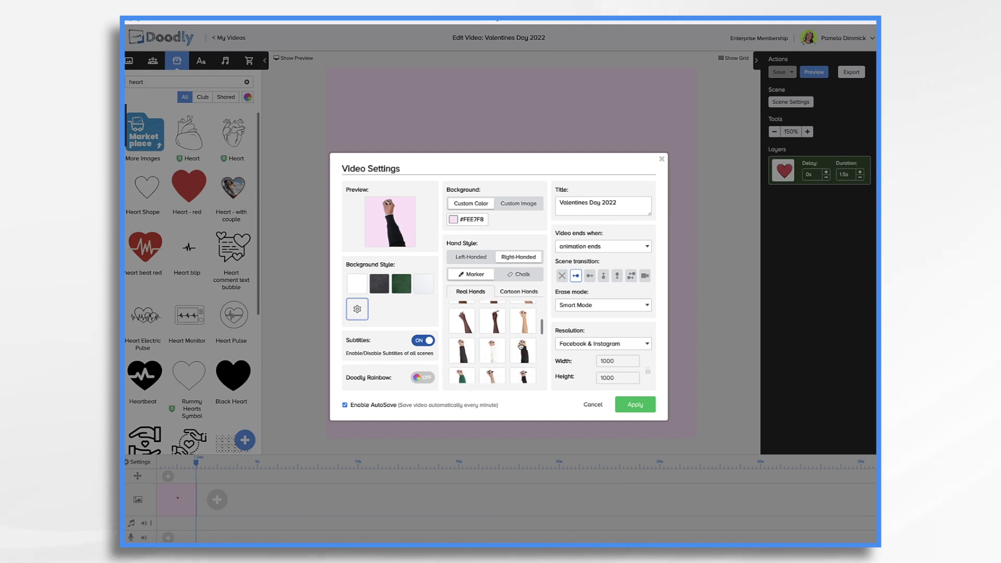
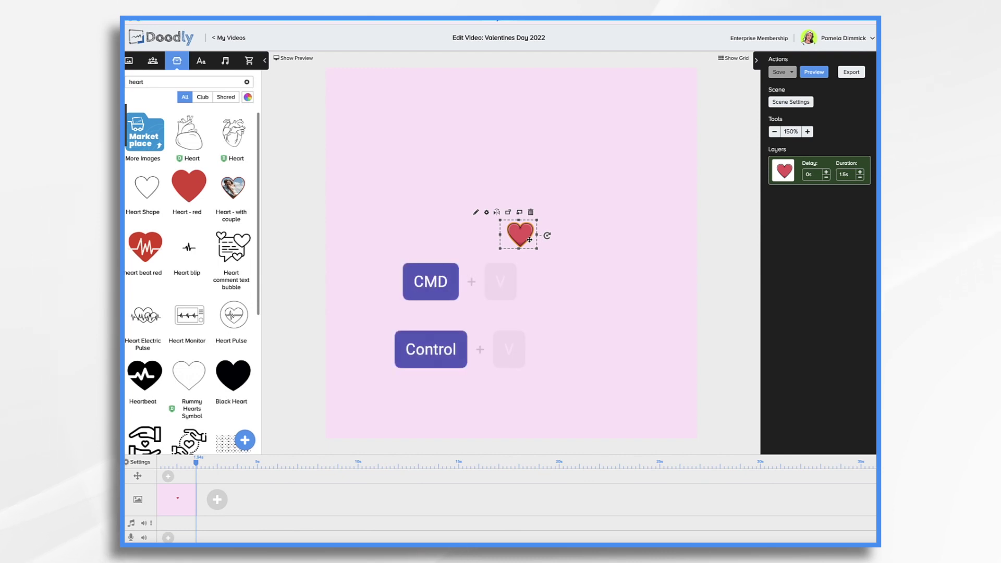
- Paste a copy of the small heart directly over the original and set the copy's delay to 0.1s
{"action": "key", "text": "ctrl+v"}
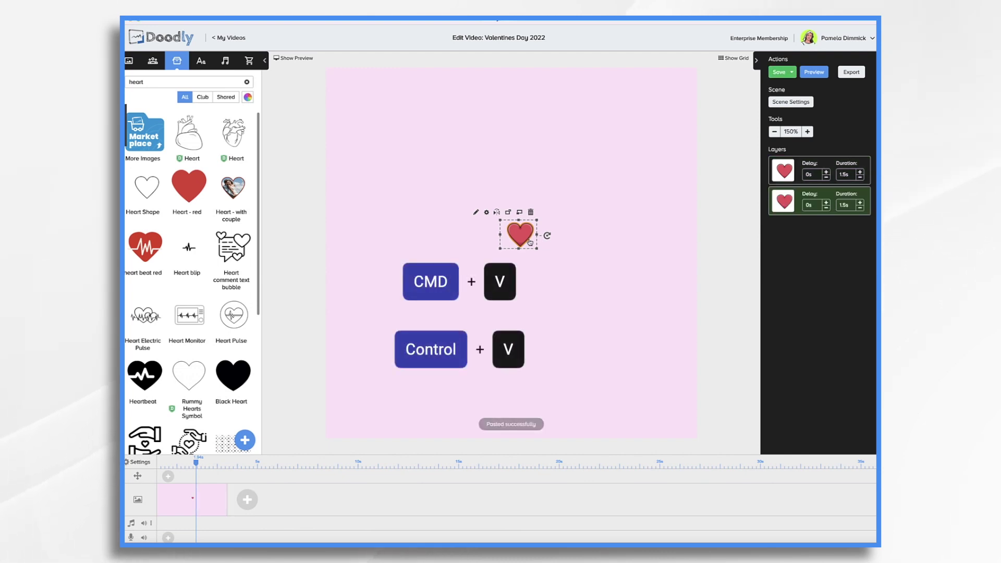
{"action": "mouse_move", "coordinate": [521, 230]}
{"action": "left_mouse_down"}
{"action": "mouse_move", "coordinate": [553, 248]}
{"action": "mouse_move", "coordinate": [521, 231]}
{"action": "left_mouse_up"}
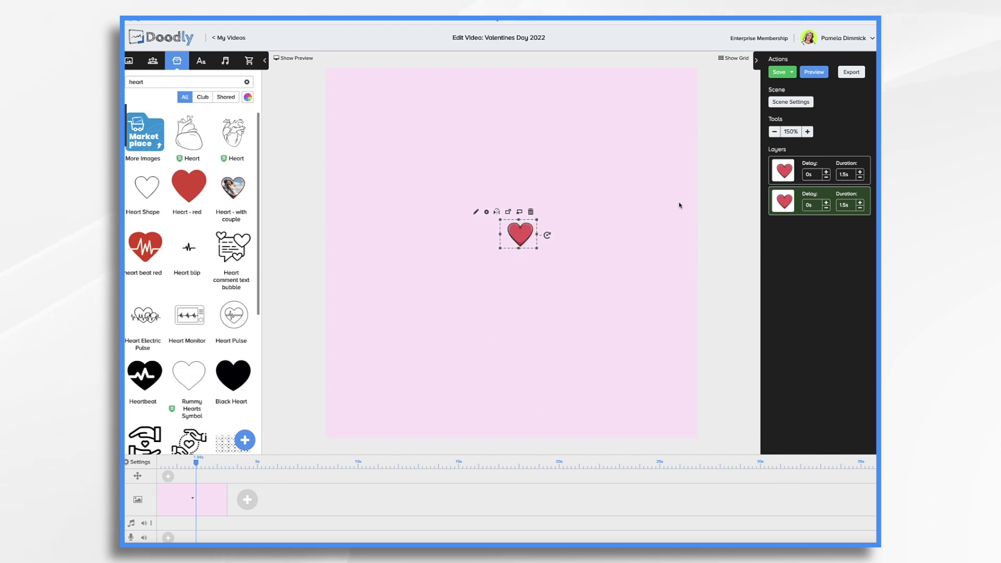
{"action": "left_click", "coordinate": [826, 203]}
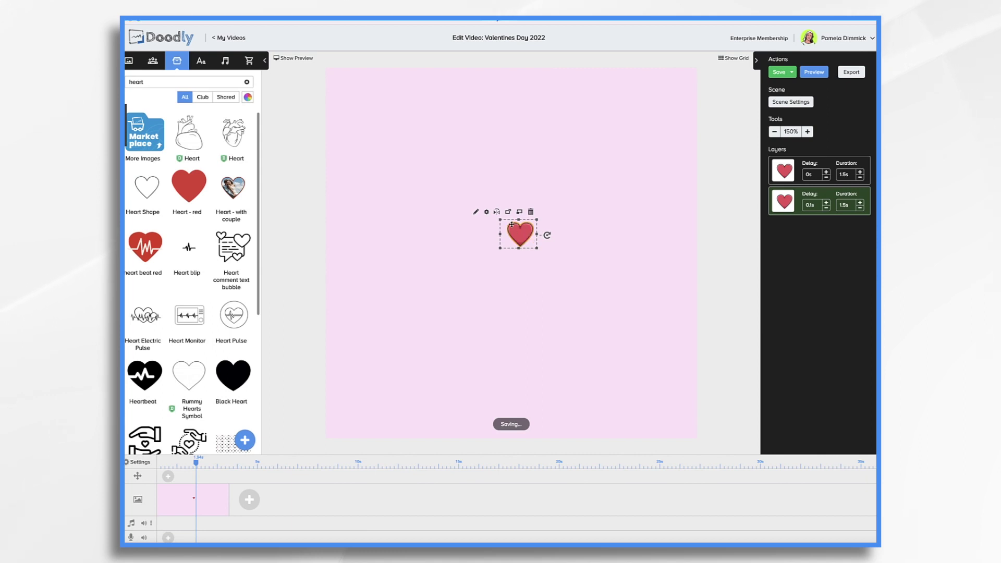
- Set the copied heart's duration to 0s, scale it up slightly around the original, and preview the result
{"action": "left_click", "coordinate": [861, 208]}
{"action": "left_click", "coordinate": [860, 208]}
{"action": "left_click", "coordinate": [860, 208]}
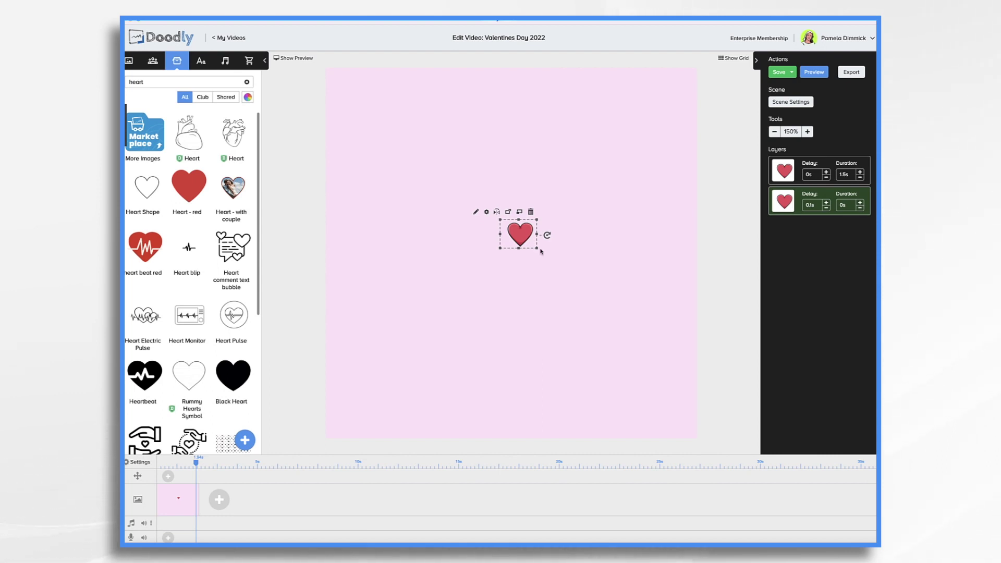
{"action": "mouse_move", "coordinate": [537, 250]}
{"action": "left_mouse_down"}
{"action": "mouse_move", "coordinate": [568, 267]}
{"action": "mouse_move", "coordinate": [520, 242]}
{"action": "left_mouse_up"}
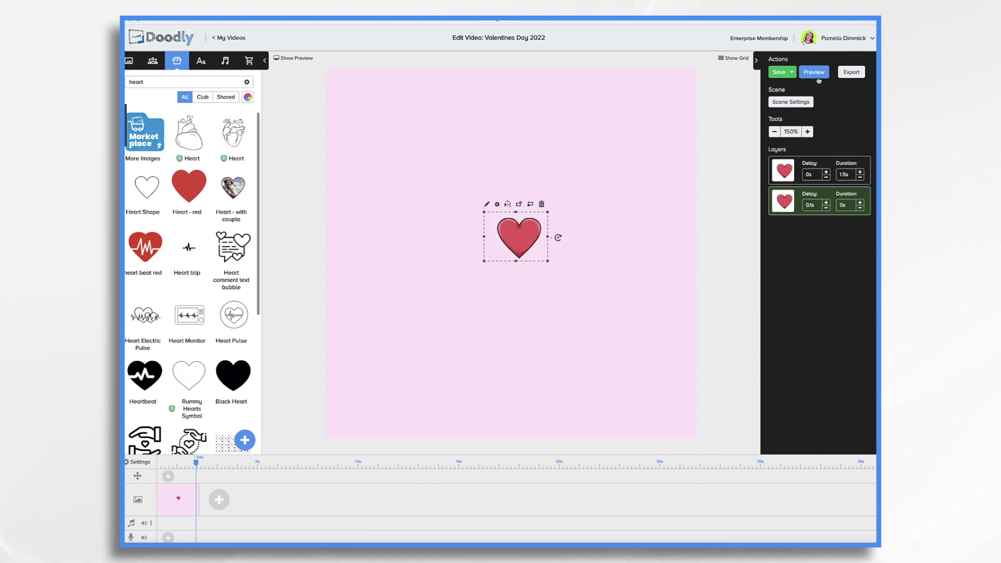
{"action": "left_click", "coordinate": [817, 73]}
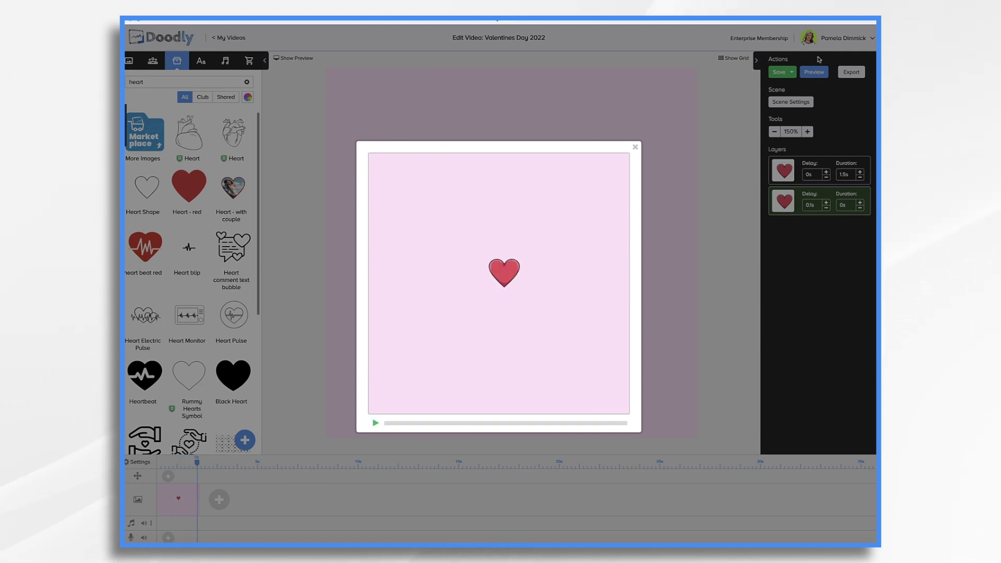
{"action": "key", "text": "Escape"}
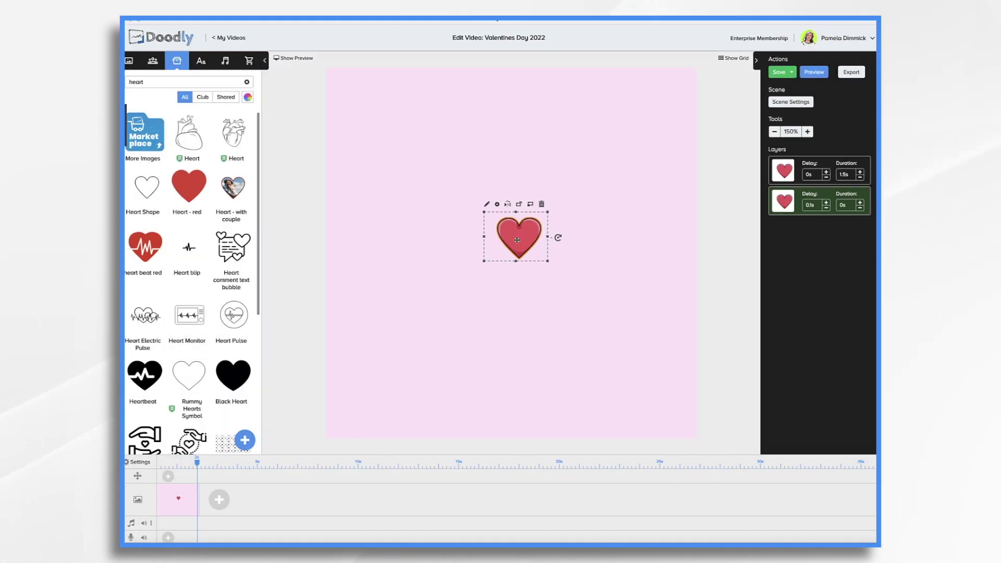
- Paste six more copies of the heart, enlarging each beyond the previous one and keeping them centred until the largest dominates the canvas
{"action": "key", "text": "ctrl+d"}
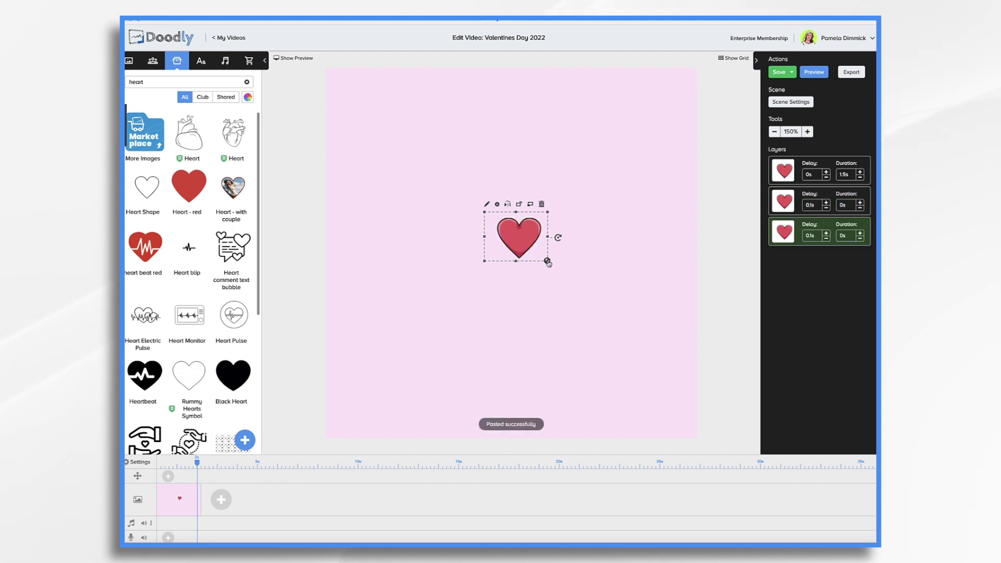
{"action": "left_click_drag", "start_coordinate": [548, 260], "coordinate": [519, 244]}
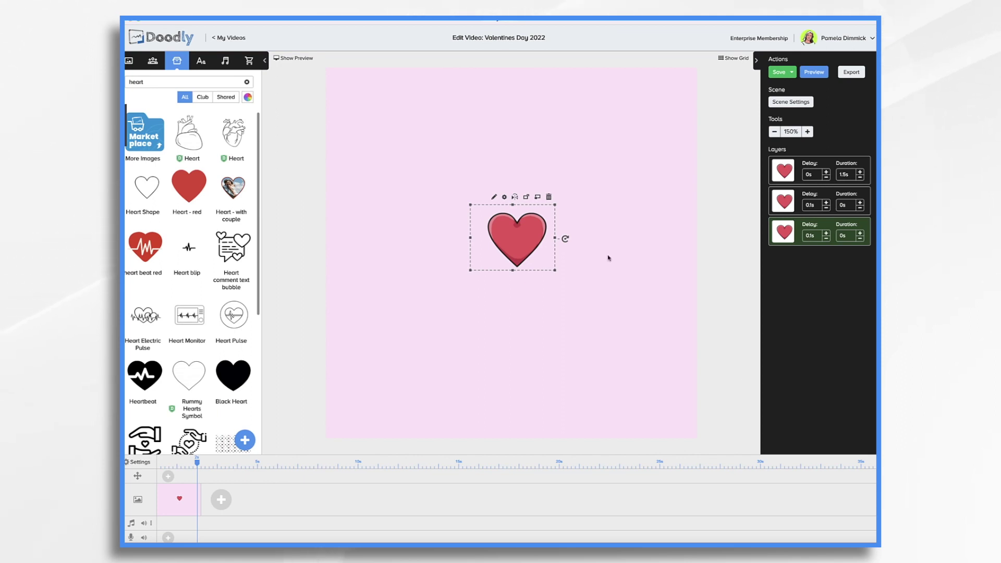
{"action": "key", "text": "ctrl+v"}
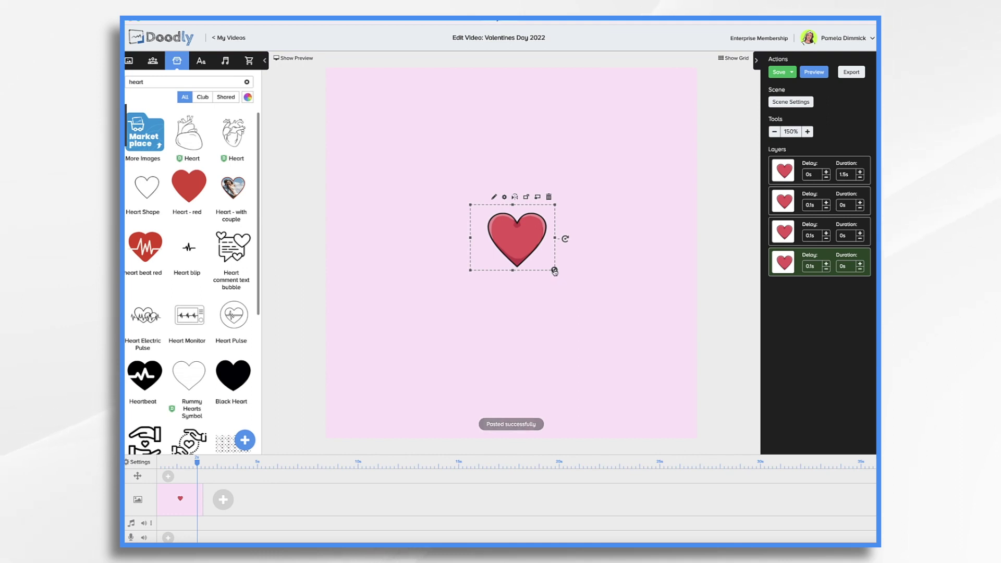
{"action": "left_click_drag", "start_coordinate": [555, 271], "coordinate": [522, 255]}
{"action": "key", "text": "ctrl+v"}
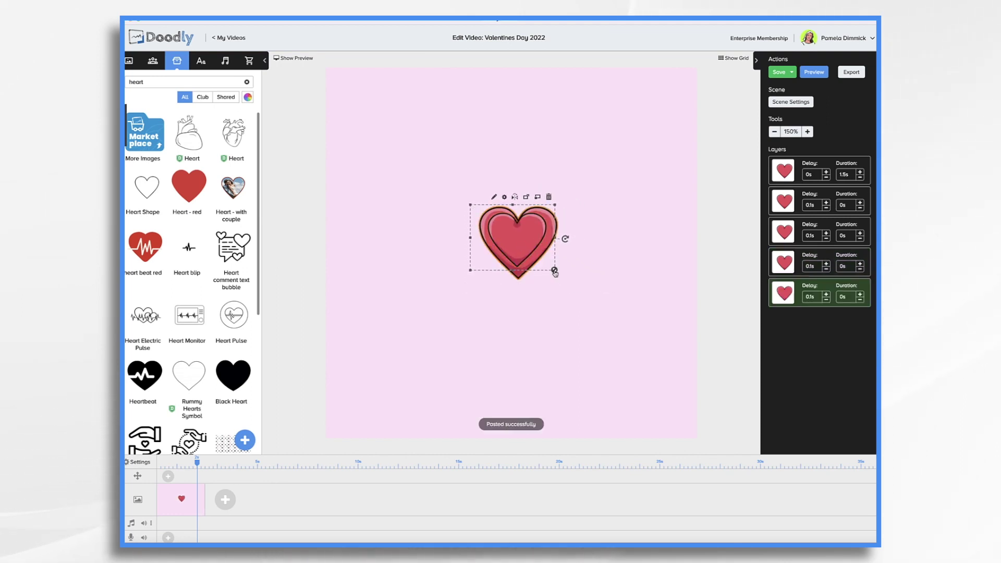
{"action": "key", "text": "ctrl+v"}
{"action": "left_click_drag", "start_coordinate": [563, 290], "coordinate": [589, 309]}
{"action": "key", "text": "ctrl+v"}
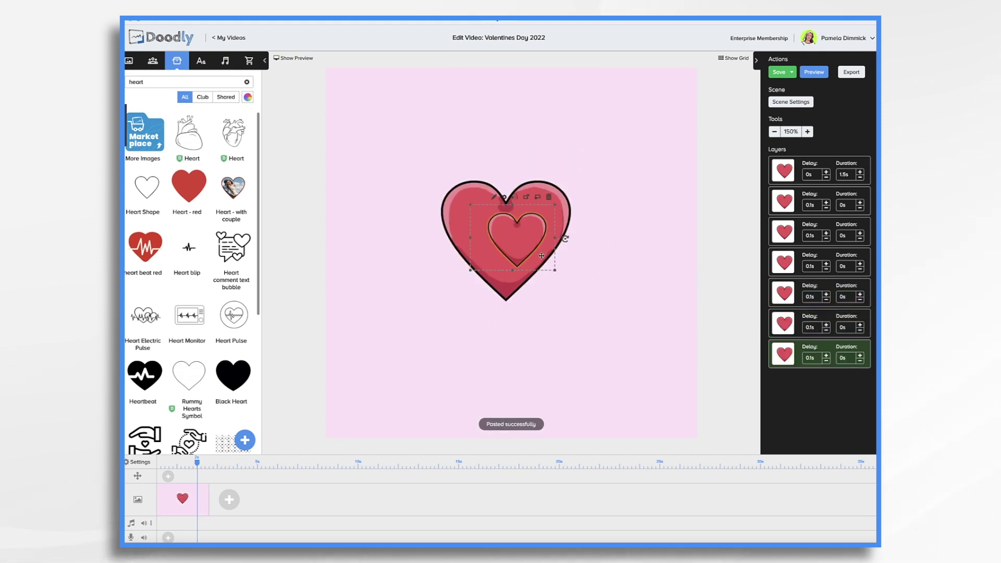
{"action": "left_click_drag", "start_coordinate": [398, 160], "coordinate": [369, 143]}
{"action": "key", "text": "ctrl+v"}
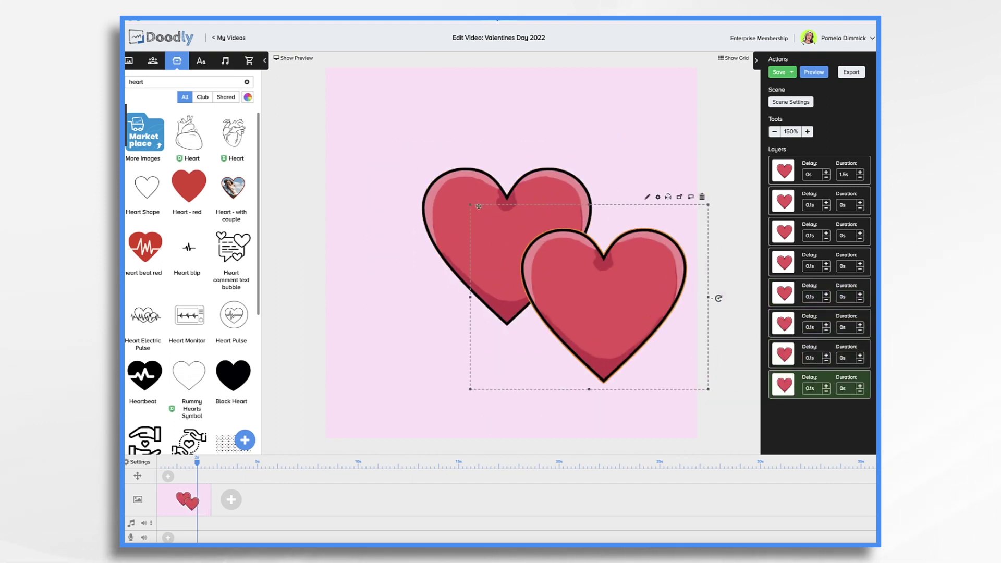
{"action": "left_click_drag", "start_coordinate": [569, 316], "coordinate": [517, 217]}
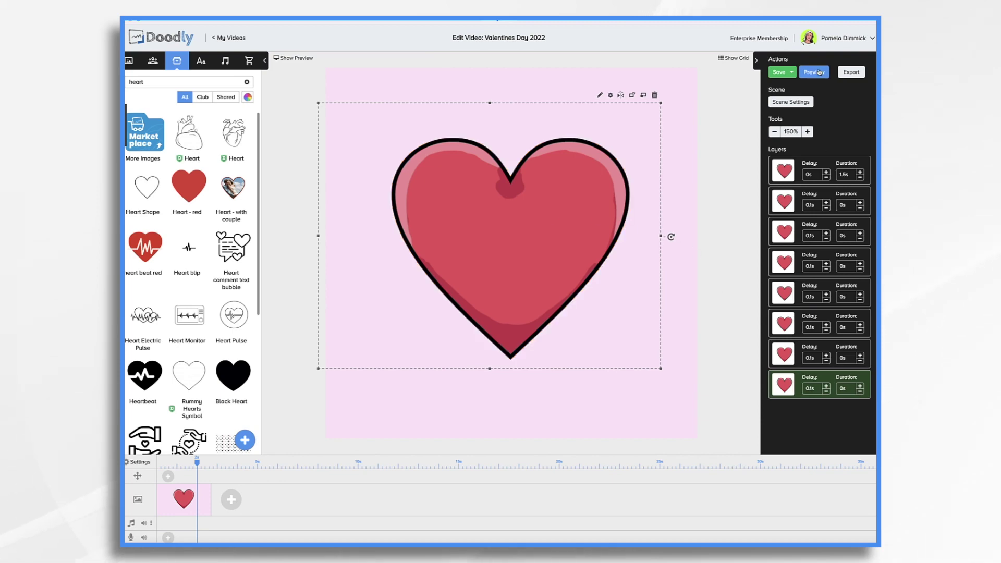
- Preview the growing-heart animation, then close the preview and deselect the largest heart
{"action": "left_click", "coordinate": [818, 72]}
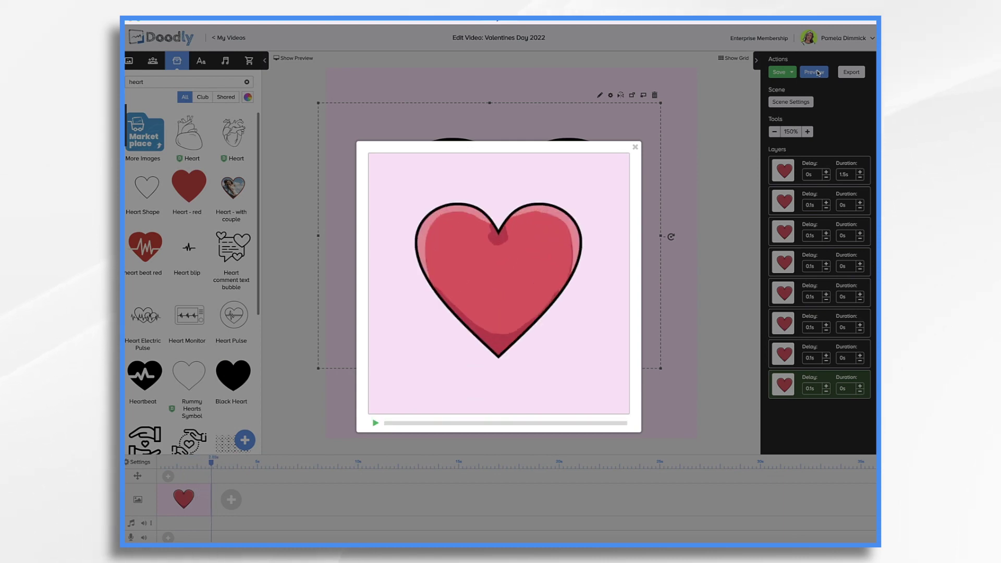
{"action": "left_click", "coordinate": [687, 135]}
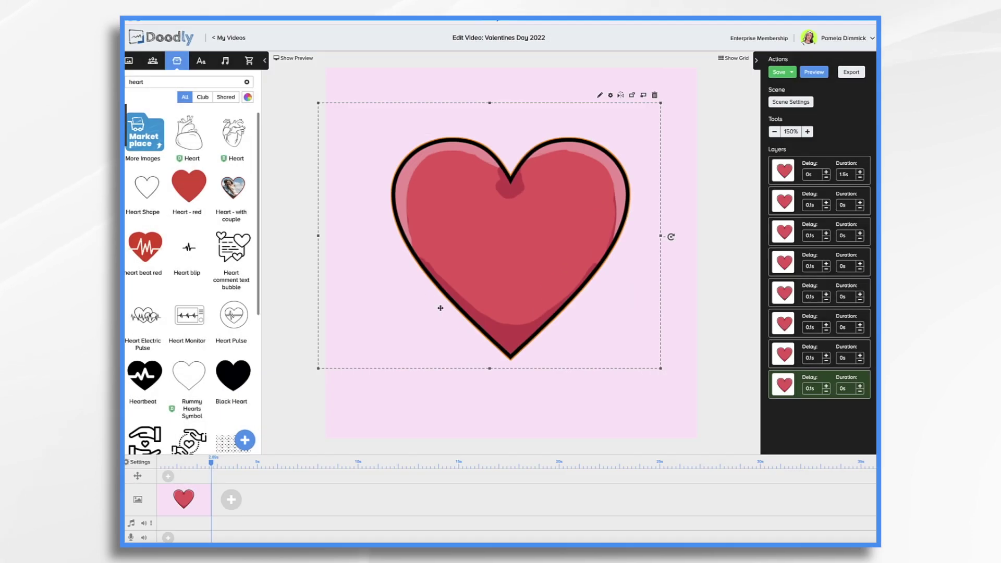
{"action": "left_click", "coordinate": [347, 402]}
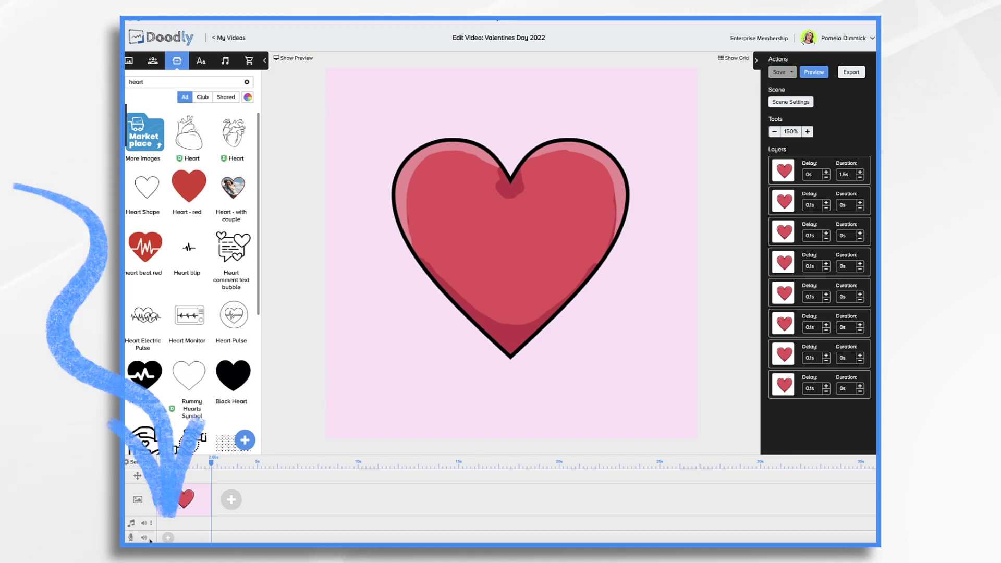
- Record a voiceover on the voice track while the scene plays
{"action": "left_click", "coordinate": [168, 537]}
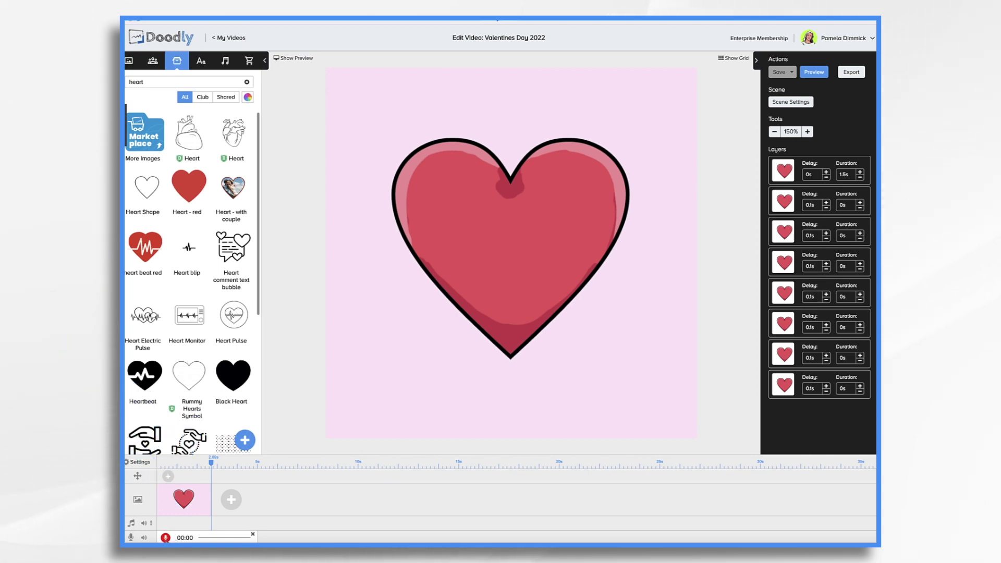
{"action": "left_click", "coordinate": [165, 538]}
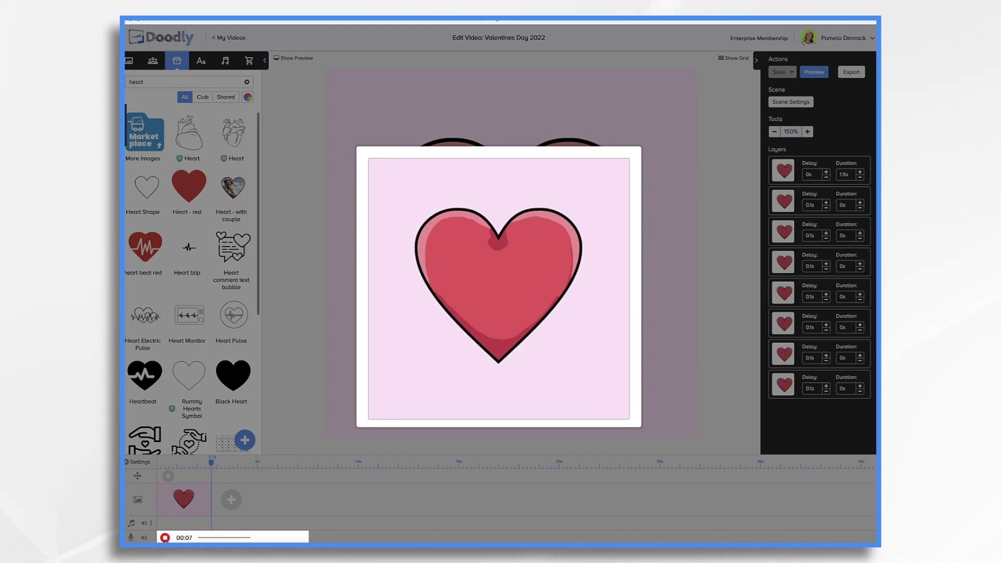
{"action": "left_click", "coordinate": [165, 538]}
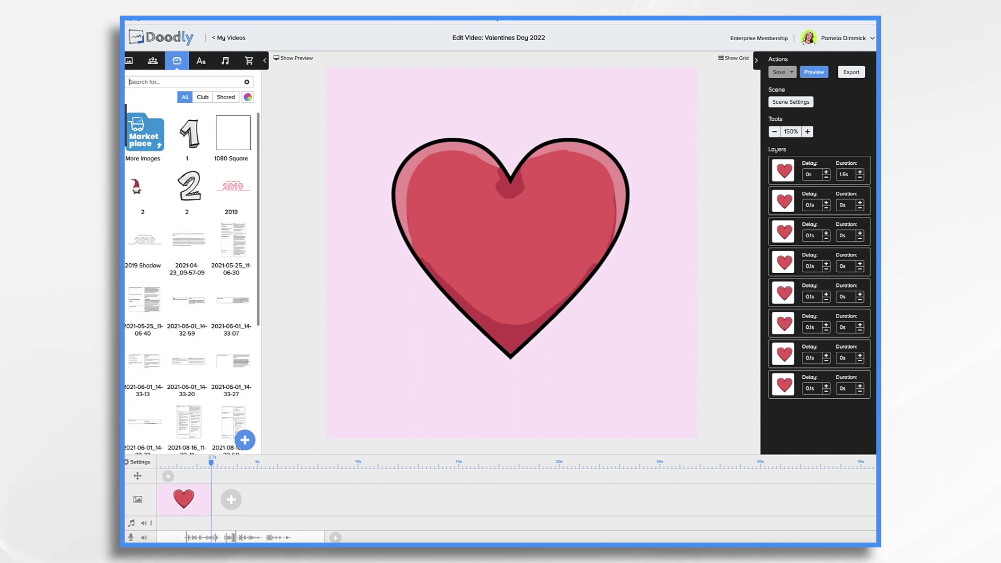
- Search the props for "photo" and place the square Photo Frame over the heart's lower-left side
{"action": "type", "text": "photo"}
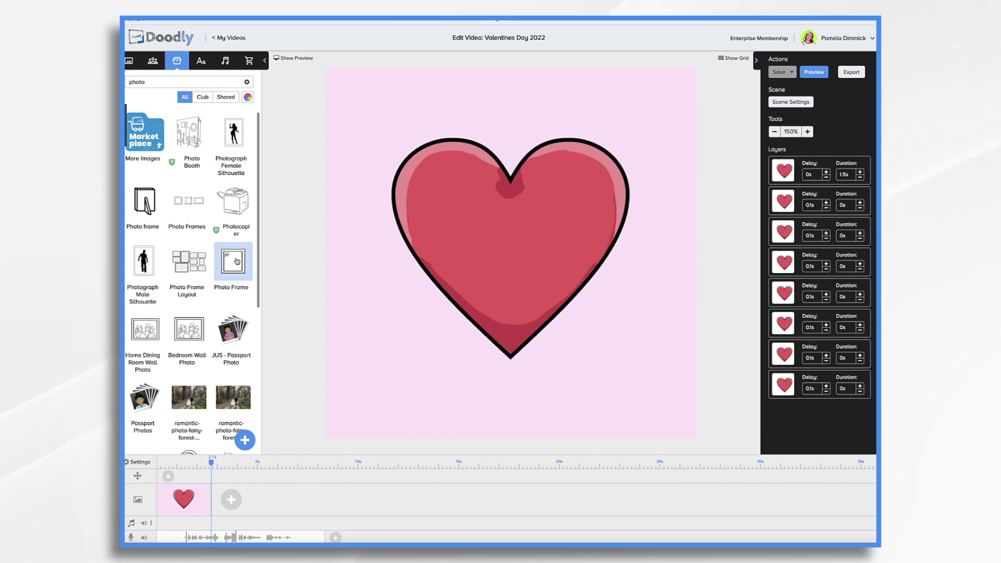
{"action": "left_click_drag", "start_coordinate": [236, 260], "coordinate": [412, 309]}
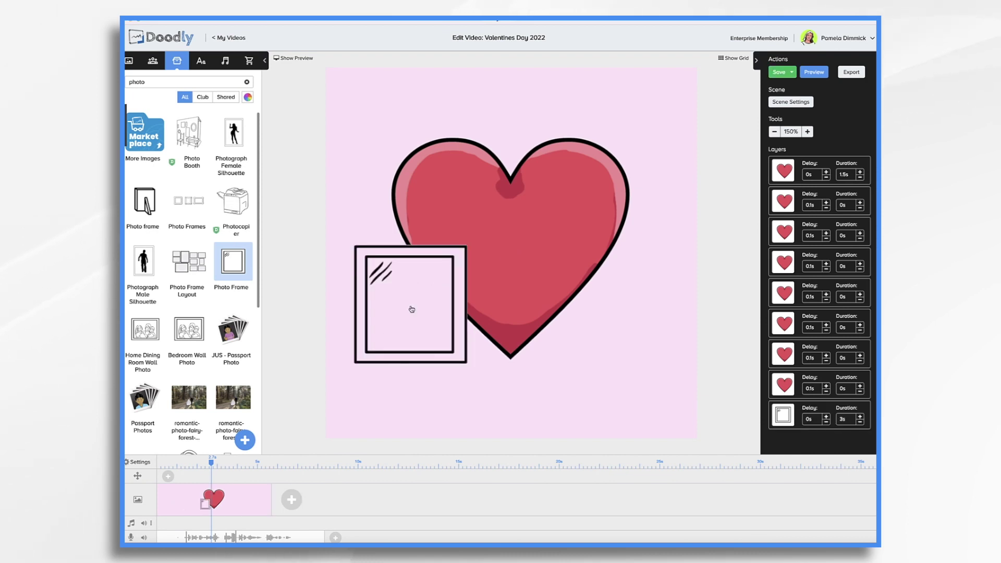
{"action": "left_click", "coordinate": [409, 318]}
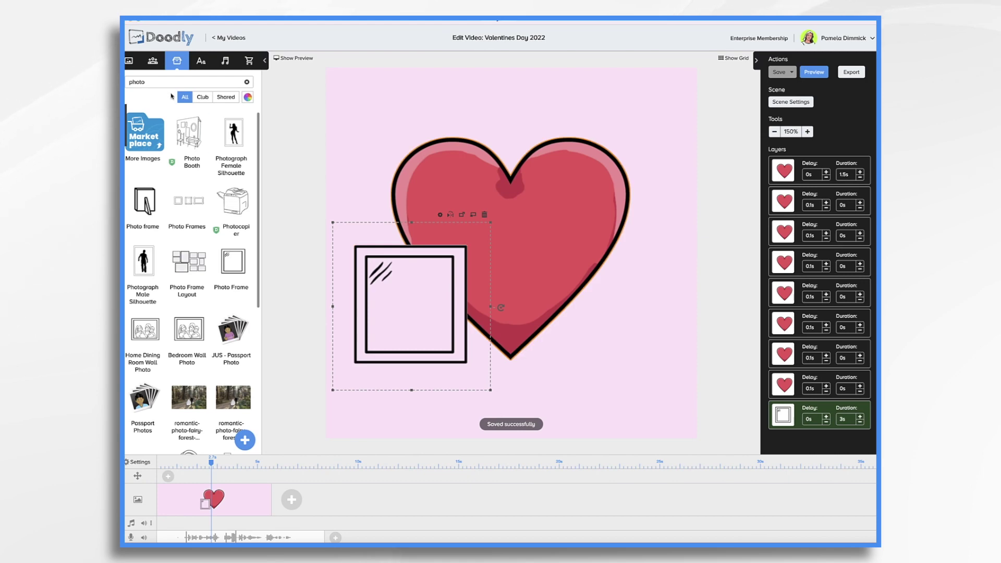
- Search the props for "vale" and place the Valentine Couple picture to the right of the photo frame
{"action": "double_click", "coordinate": [167, 83]}
{"action": "type", "text": "vale"}
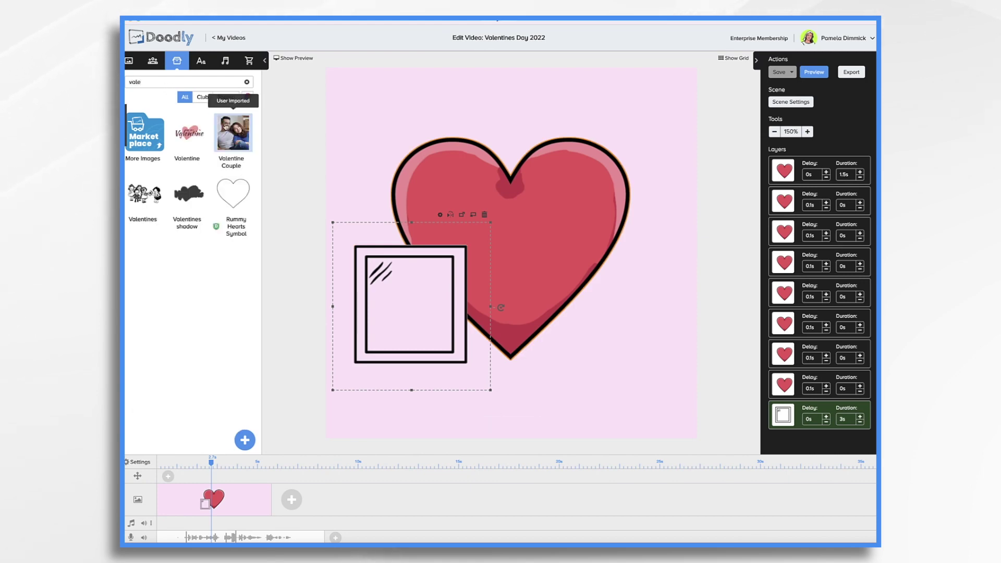
{"action": "left_click_drag", "start_coordinate": [232, 131], "coordinate": [365, 236]}
{"action": "left_click", "coordinate": [456, 295]}
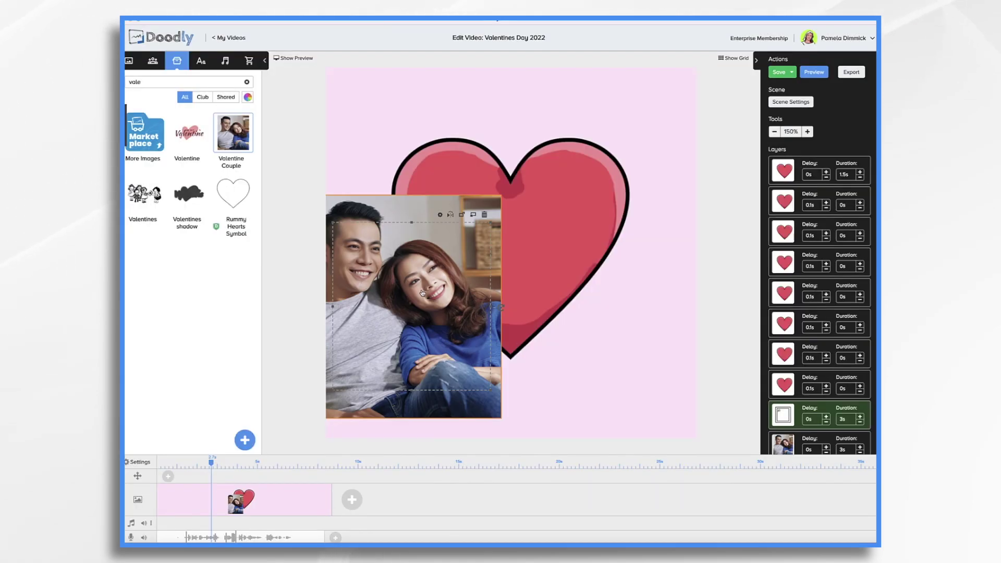
{"action": "left_click_drag", "start_coordinate": [447, 290], "coordinate": [556, 294]}
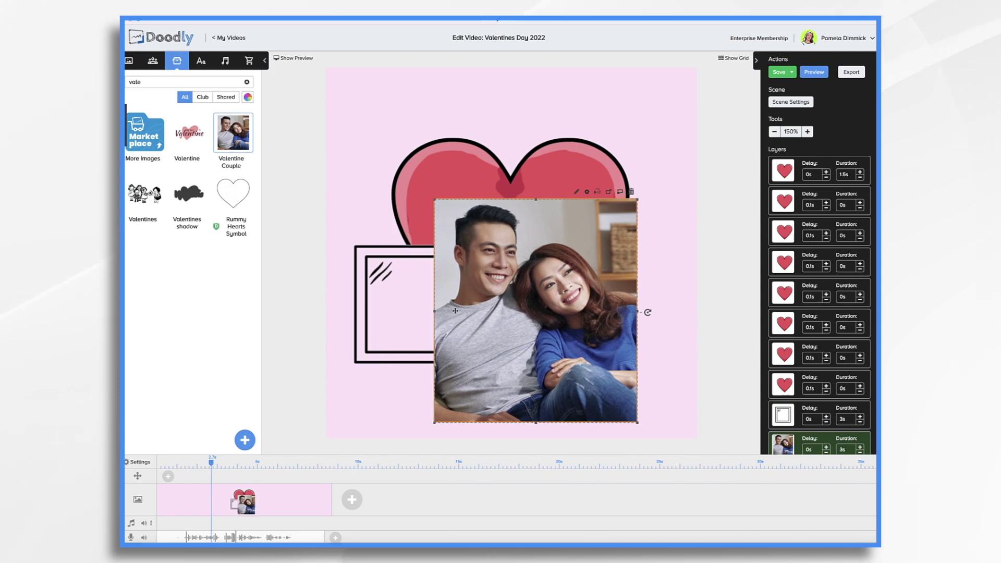
{"action": "left_click", "coordinate": [394, 292]}
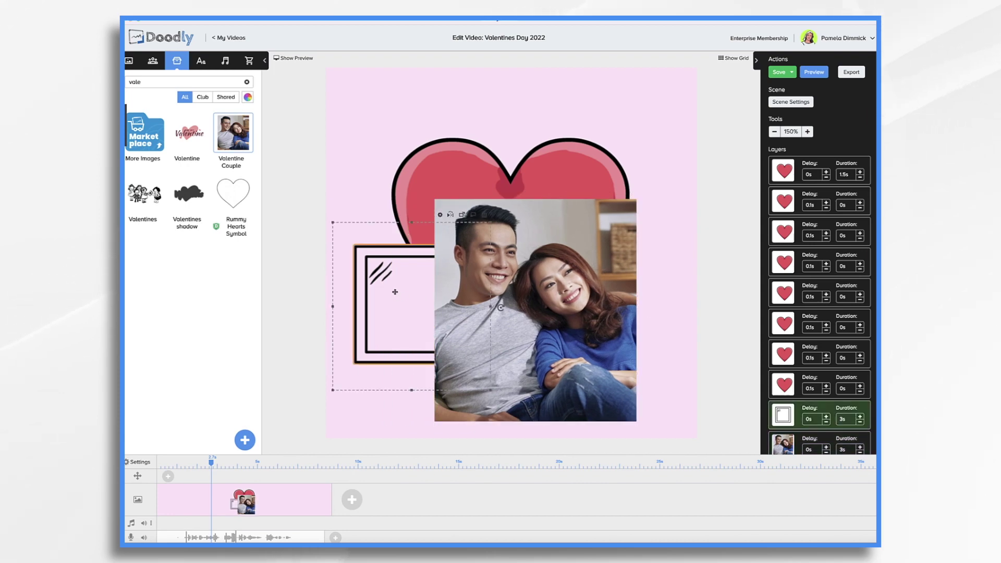
- Shrink the couple picture and position it so it fits exactly inside the photo frame's inner border
{"action": "left_click", "coordinate": [626, 415]}
{"action": "left_click_drag", "start_coordinate": [636, 425], "coordinate": [520, 314]}
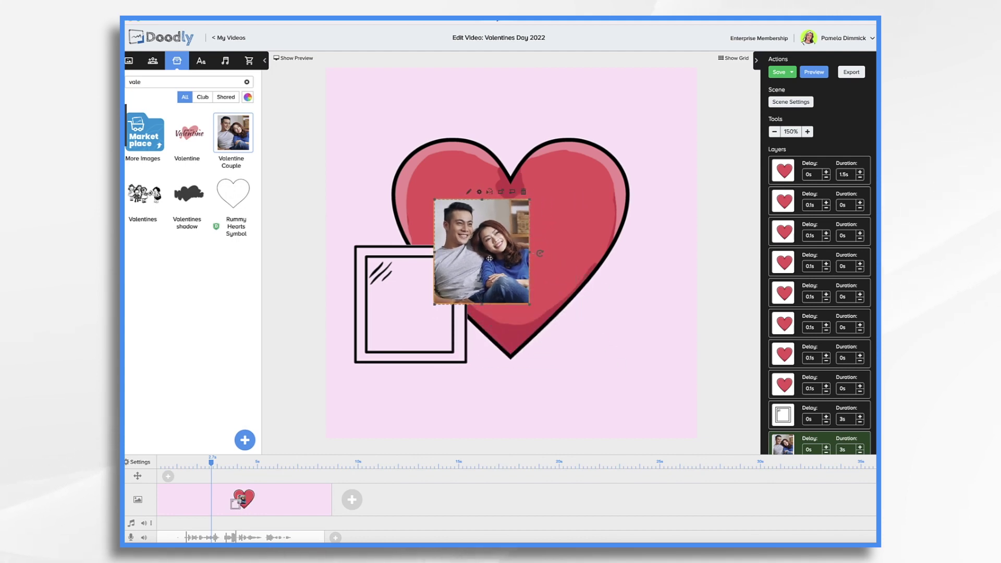
{"action": "left_click_drag", "start_coordinate": [489, 257], "coordinate": [417, 314]}
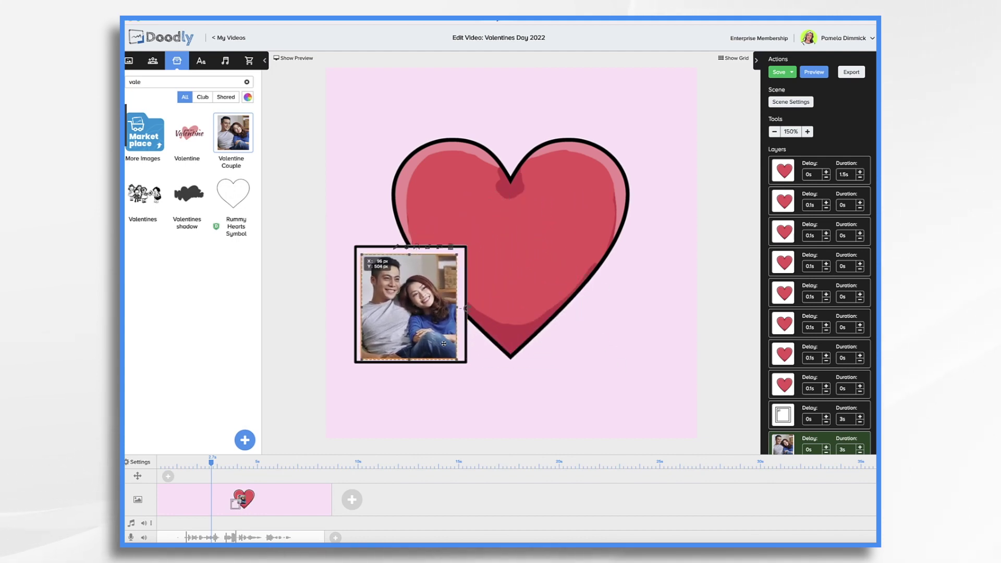
{"action": "left_click_drag", "start_coordinate": [455, 358], "coordinate": [450, 348]}
{"action": "left_click_drag", "start_coordinate": [406, 300], "coordinate": [412, 304]}
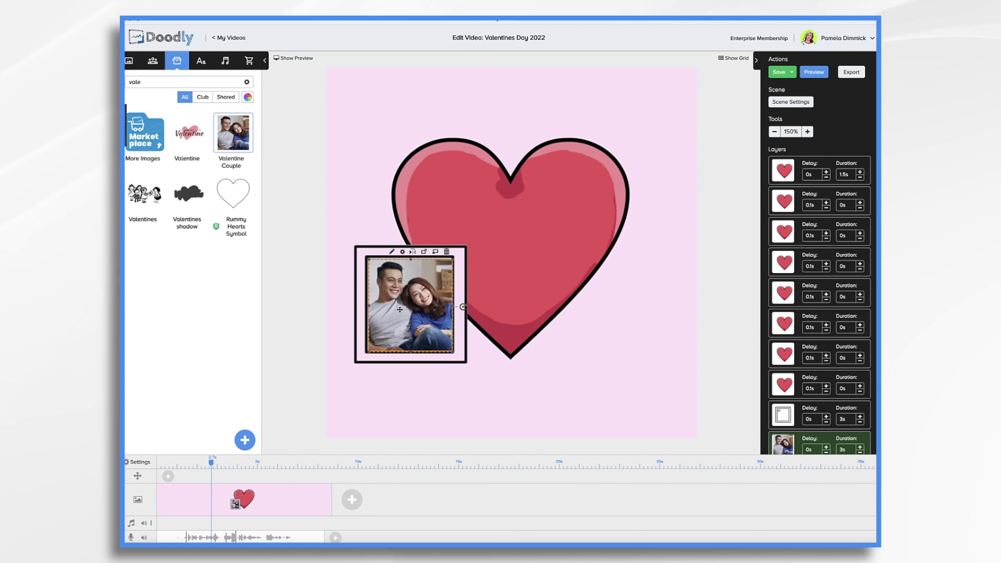
{"action": "left_click", "coordinate": [521, 408]}
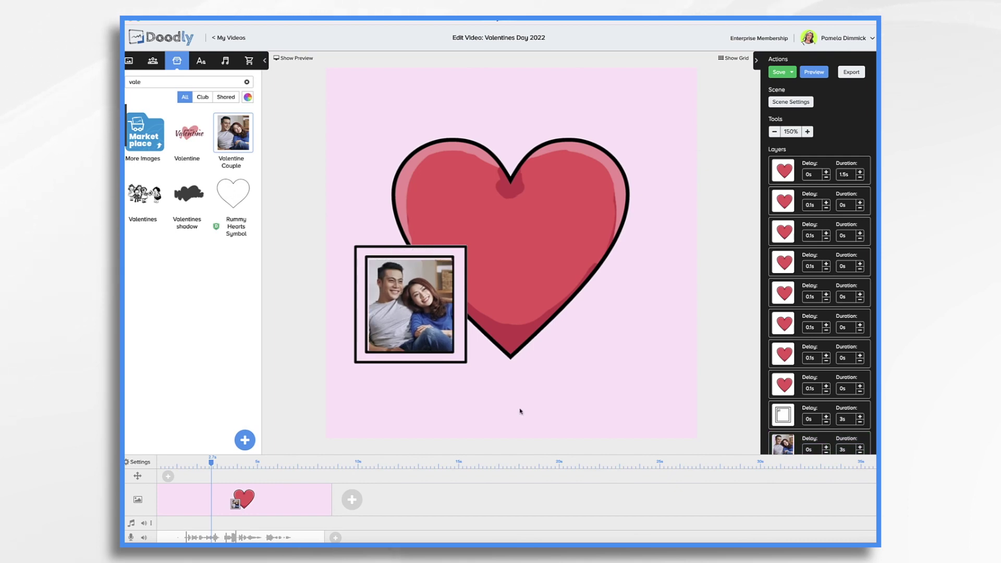
- Select the couple picture and frame together, enlarge them, tilt them slightly counterclockwise, and move them to the canvas's lower-left corner
{"action": "left_click", "coordinate": [423, 322]}
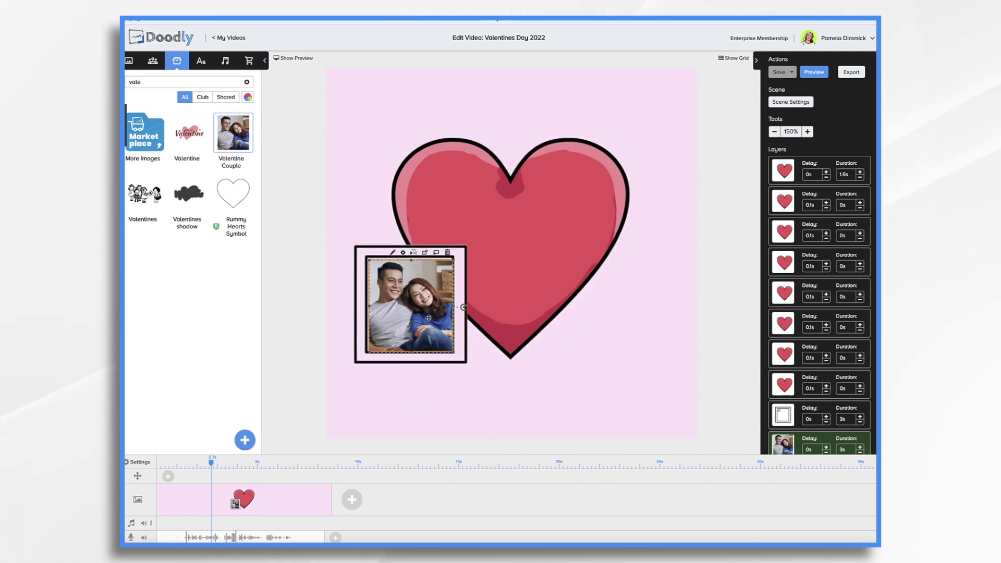
{"action": "left_click_drag", "start_coordinate": [463, 307], "coordinate": [462, 305]}
{"action": "left_click", "coordinate": [460, 264], "text": "shift"}
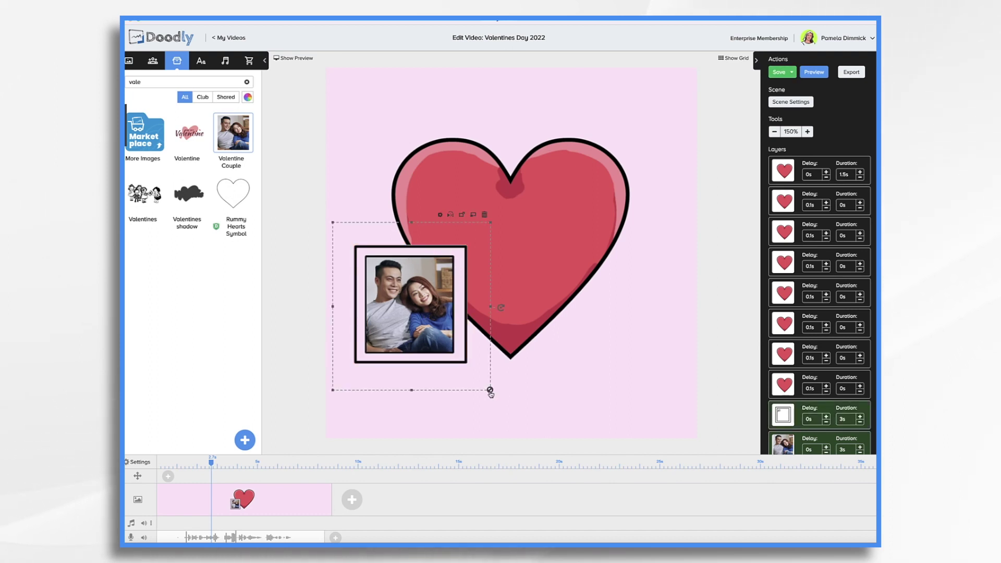
{"action": "left_click_drag", "start_coordinate": [490, 392], "coordinate": [535, 425]}
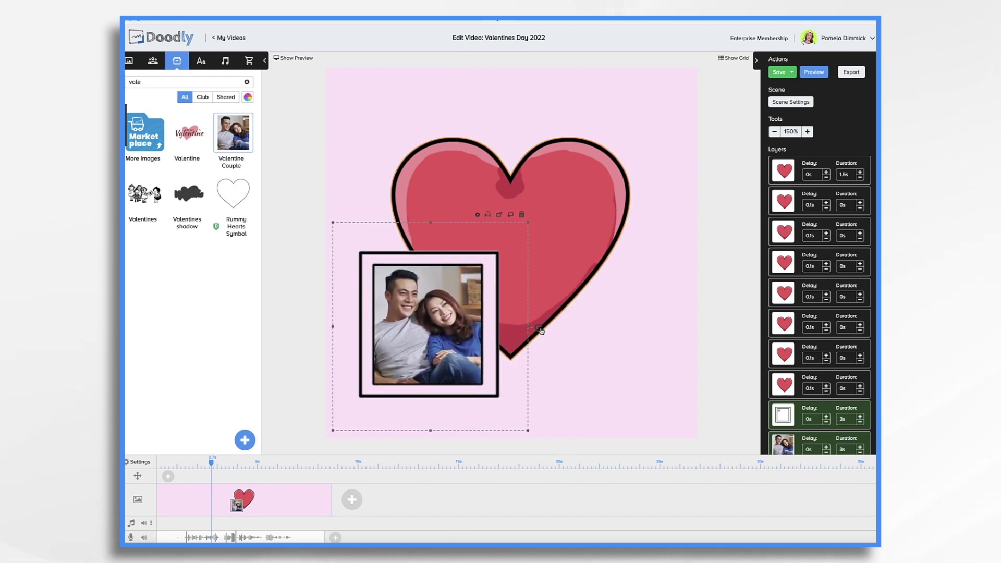
{"action": "left_click_drag", "start_coordinate": [540, 330], "coordinate": [527, 316]}
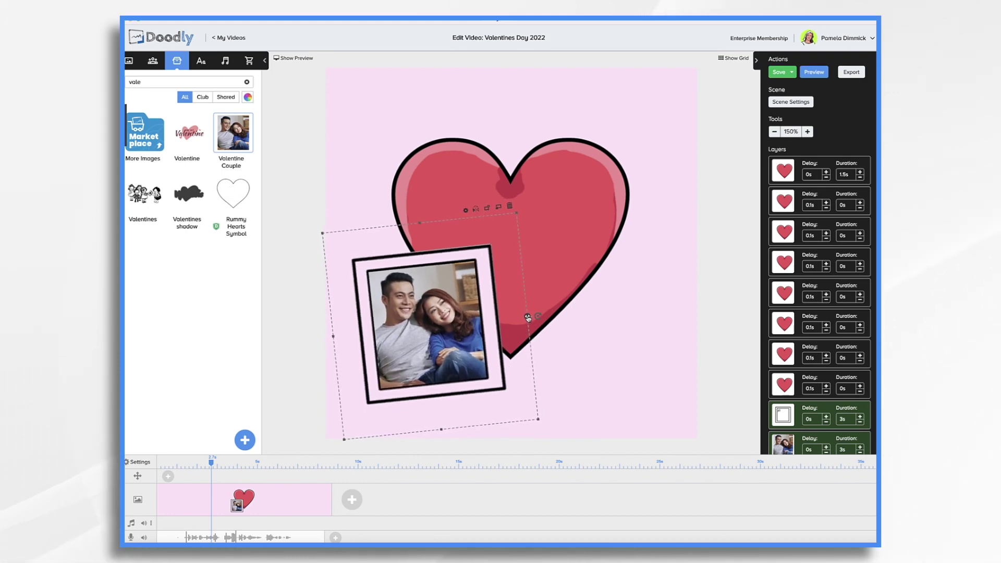
{"action": "left_click_drag", "start_coordinate": [433, 322], "coordinate": [421, 339]}
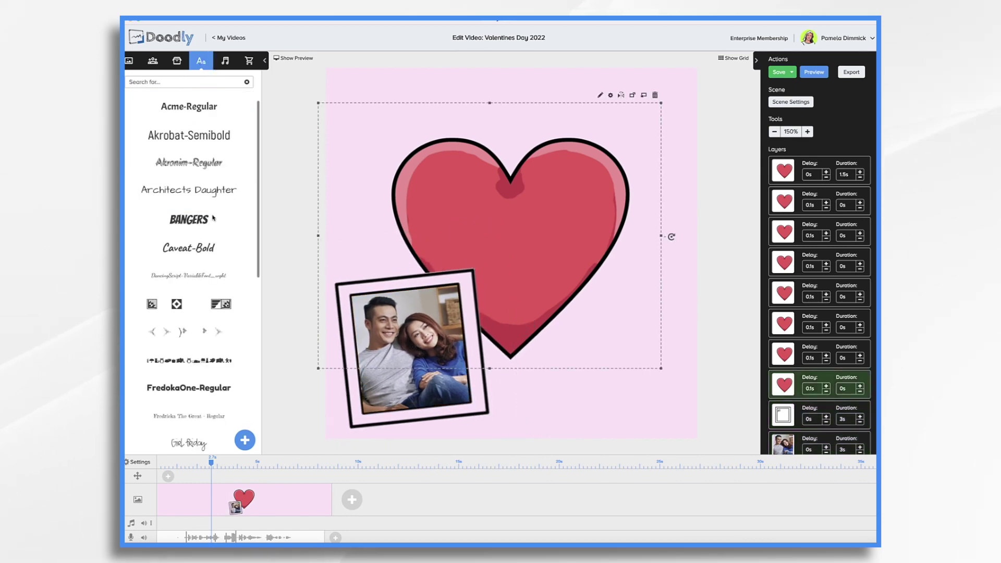
- Add a Caveat-Bold text on the heart reading "Happy Valentine's Day" with word wrap enabled
{"action": "left_click_drag", "start_coordinate": [209, 248], "coordinate": [531, 215]}
{"action": "double_click", "coordinate": [530, 216]}
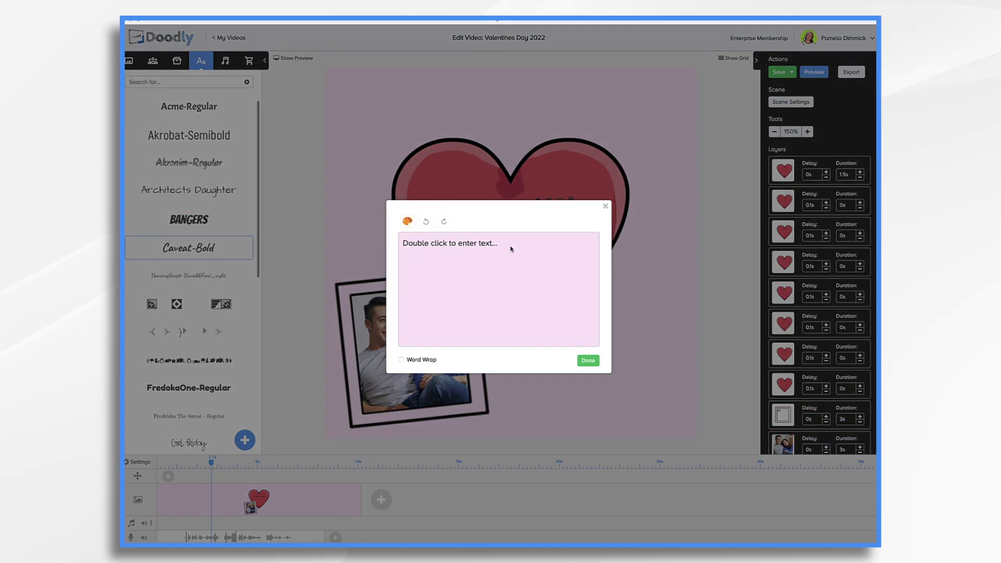
{"action": "key", "text": "ctrl+a"}
{"action": "type", "text": "Happy Valentine's Day"}
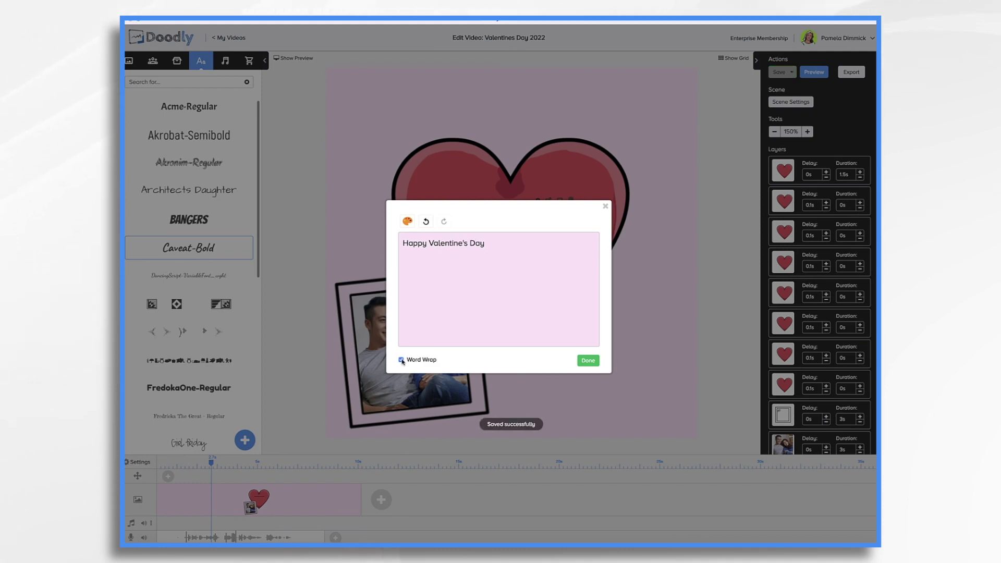
{"action": "left_click", "coordinate": [586, 364]}
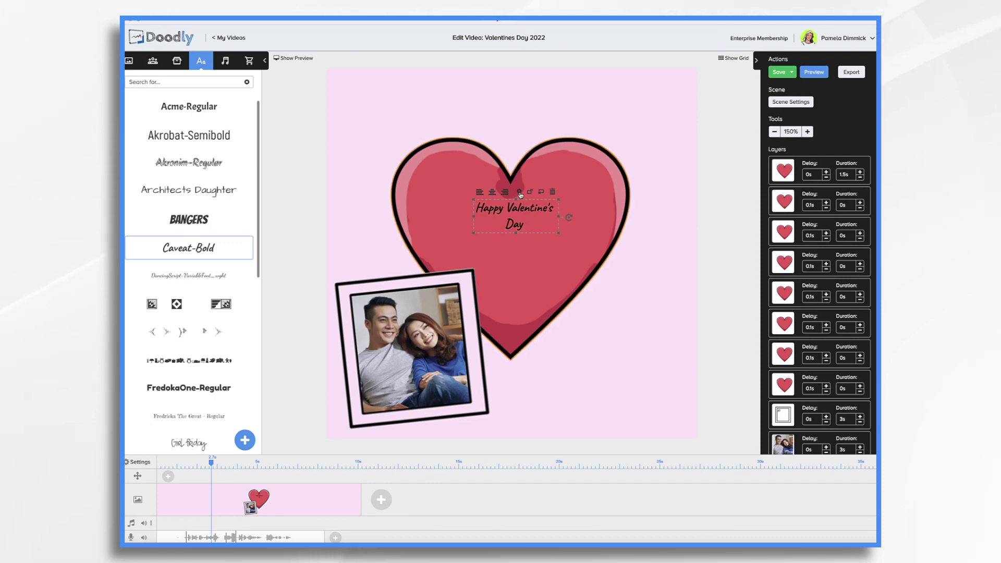
- Color the "Happy Valentine's Day" text white (#FFFFFF), enlarge it and center it inside the heart
{"action": "left_click", "coordinate": [520, 193]}
{"action": "left_click", "coordinate": [458, 253]}
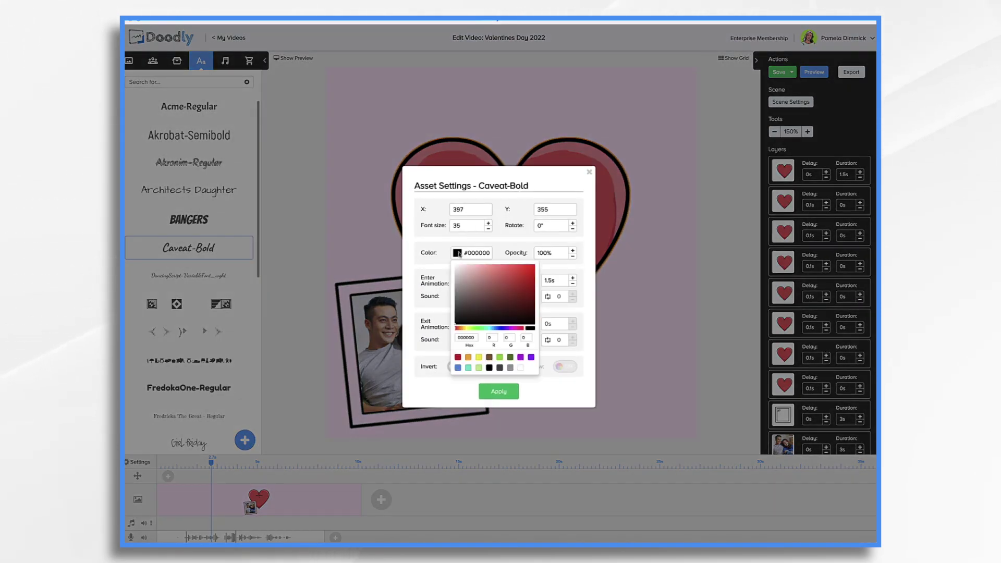
{"action": "left_click", "coordinate": [521, 368]}
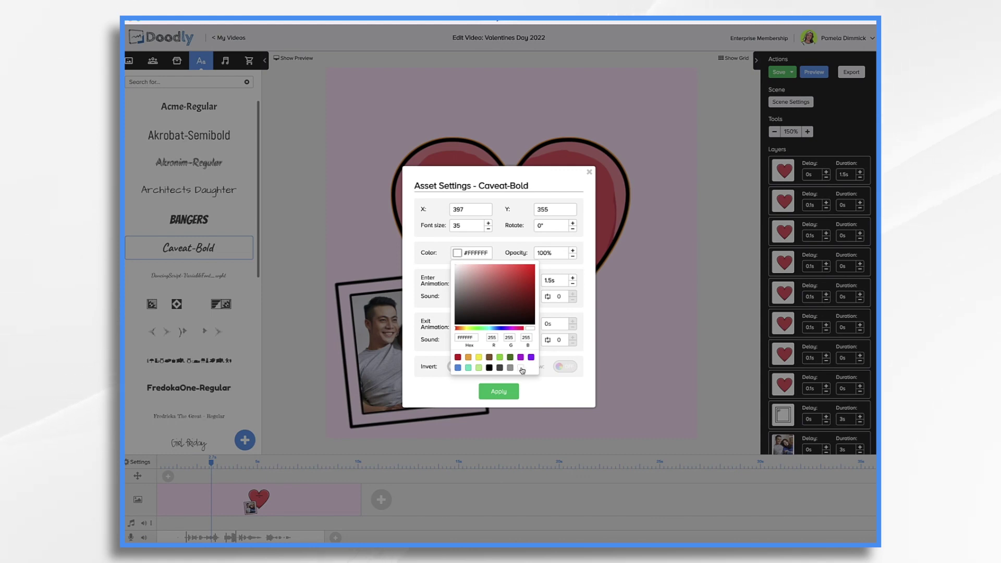
{"action": "left_click", "coordinate": [512, 392]}
{"action": "left_click", "coordinate": [511, 392]}
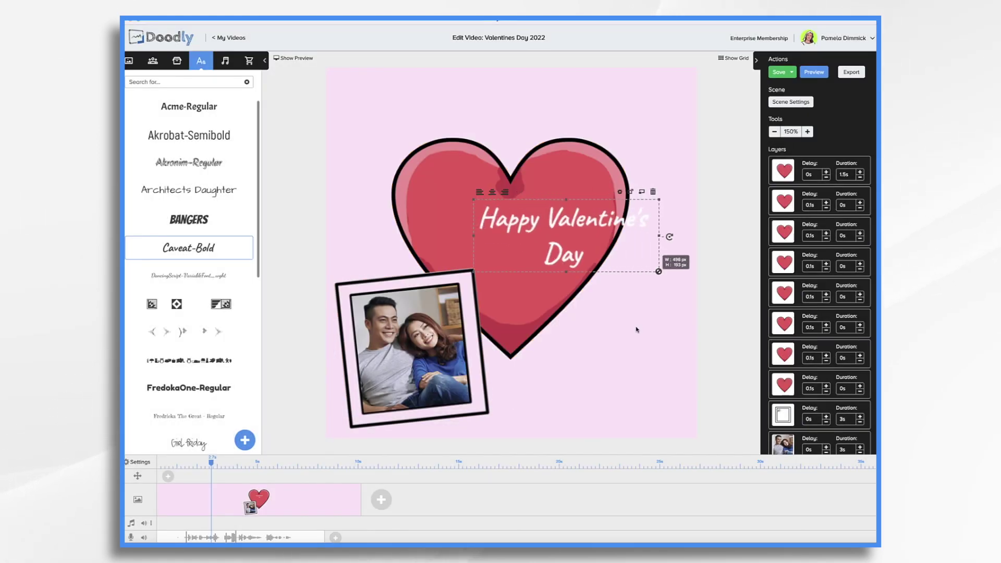
{"action": "left_click_drag", "start_coordinate": [521, 209], "coordinate": [516, 215]}
{"action": "left_click", "coordinate": [508, 313]}
- Add a Caveat-Bold text reading "All my love," below the heart's right side and enlarge it
{"action": "left_click_drag", "start_coordinate": [189, 248], "coordinate": [510, 297]}
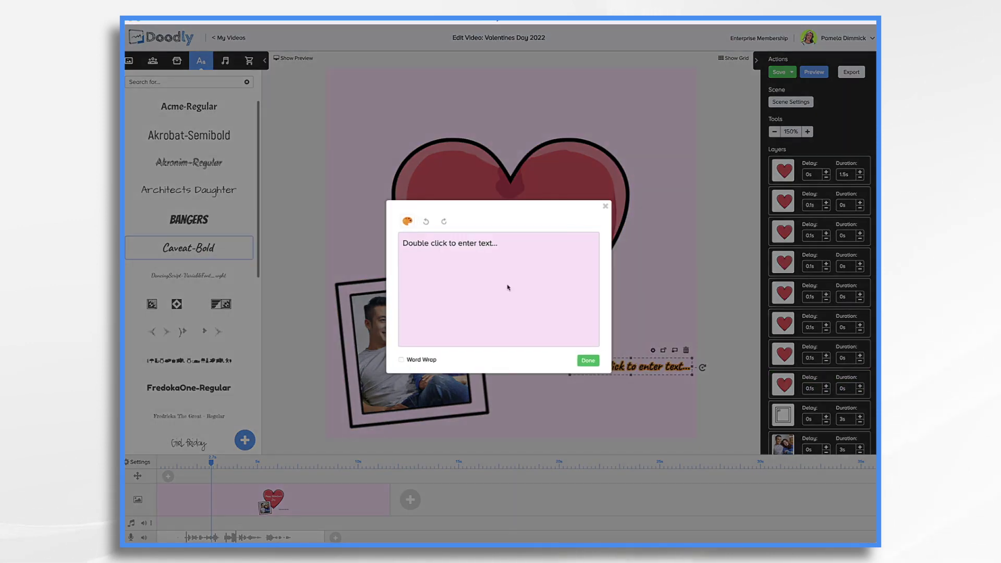
{"action": "key", "text": "ctrl+a"}
{"action": "type", "text": "All"}
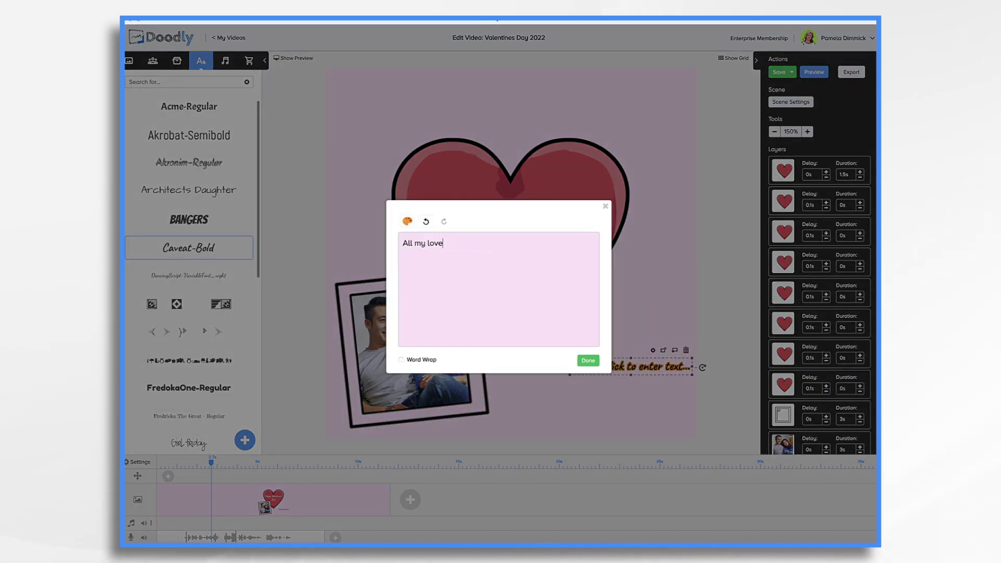
{"action": "left_click", "coordinate": [589, 360]}
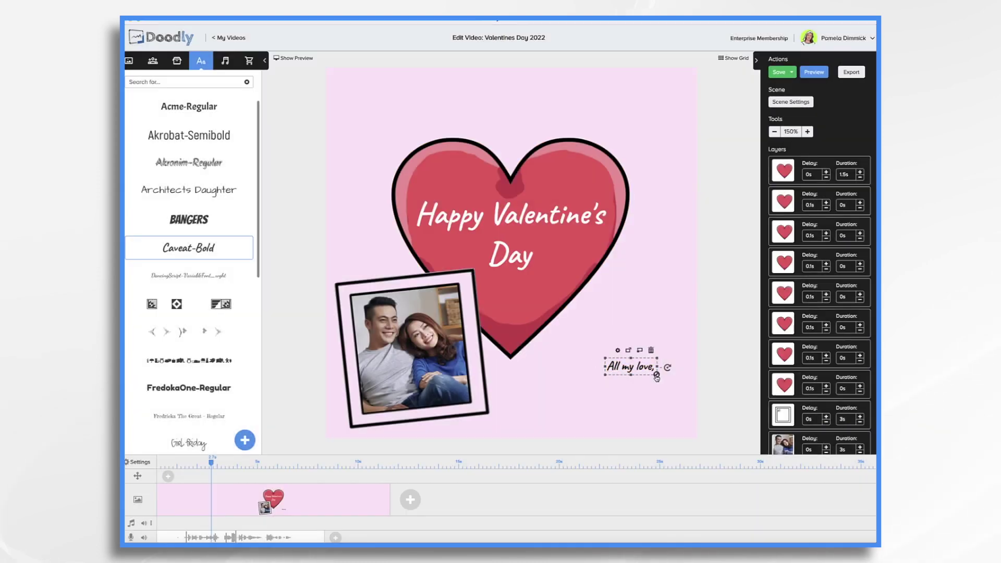
{"action": "left_click_drag", "start_coordinate": [657, 376], "coordinate": [601, 396]}
- Paste a copy of the "All my love," text directly beneath it and replace its wording with the sender's first name
{"action": "key", "text": "ctrl+v"}
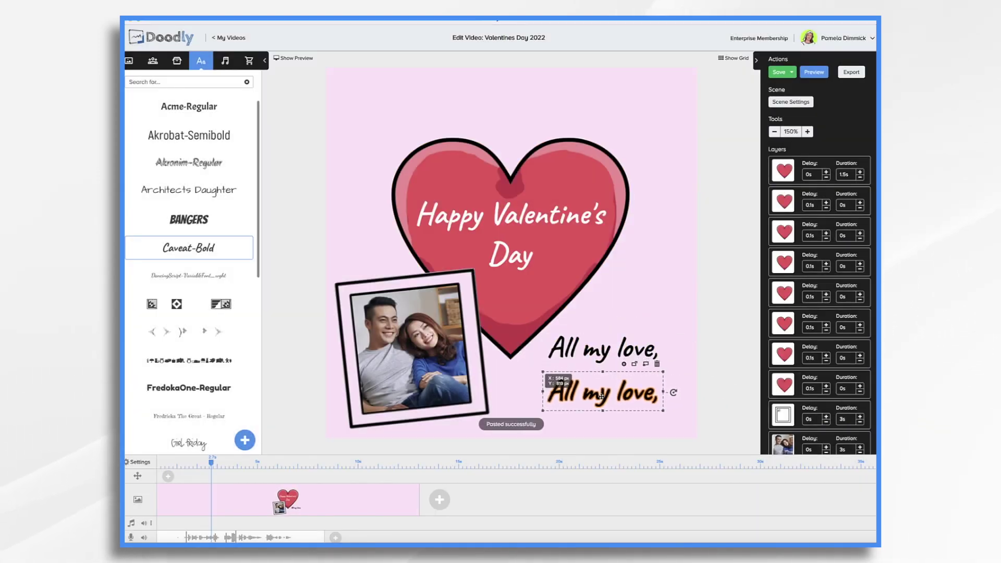
{"action": "double_click", "coordinate": [601, 397]}
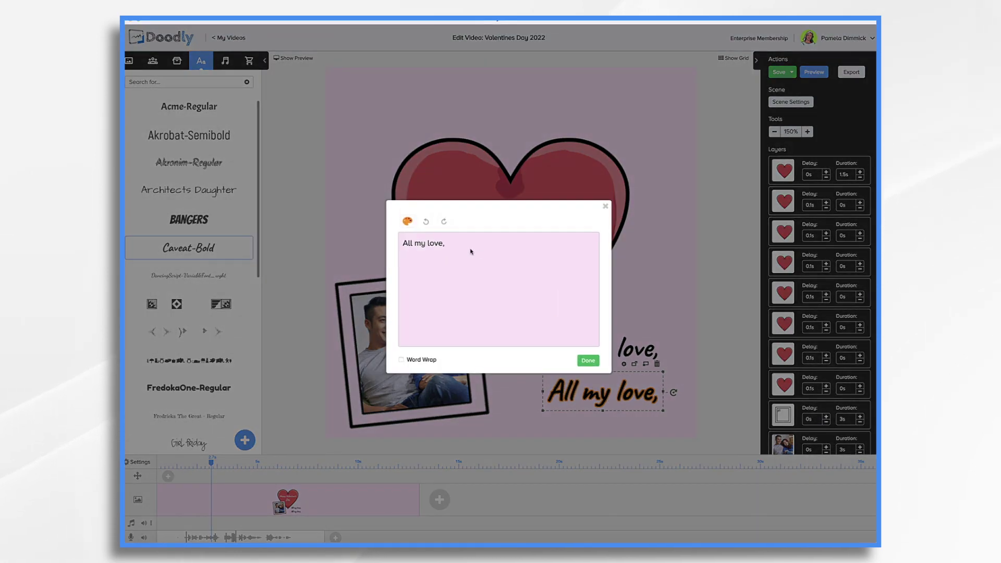
{"action": "key", "text": "ctrl+a"}
{"action": "key", "text": "BackSpace"}
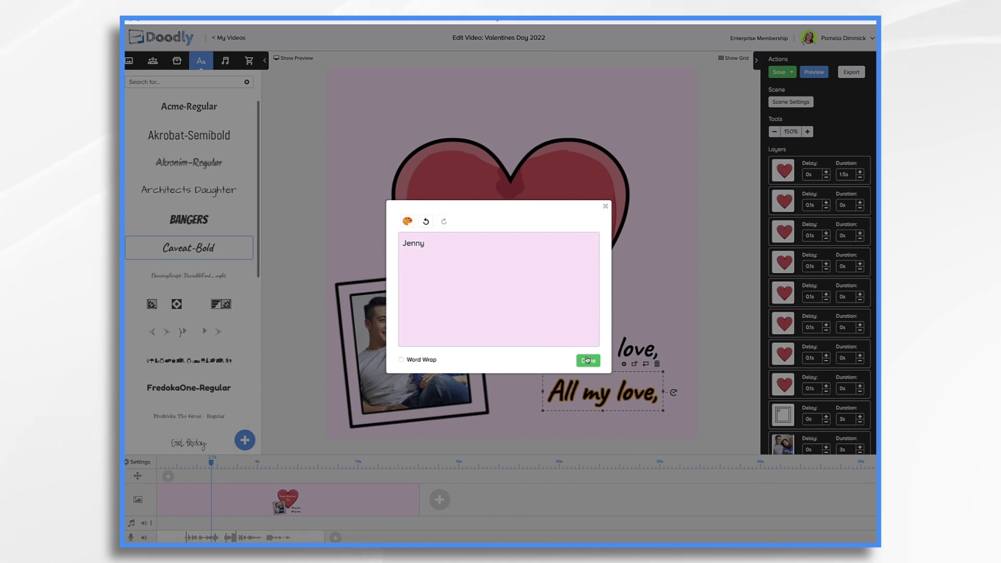
{"action": "left_click", "coordinate": [587, 359]}
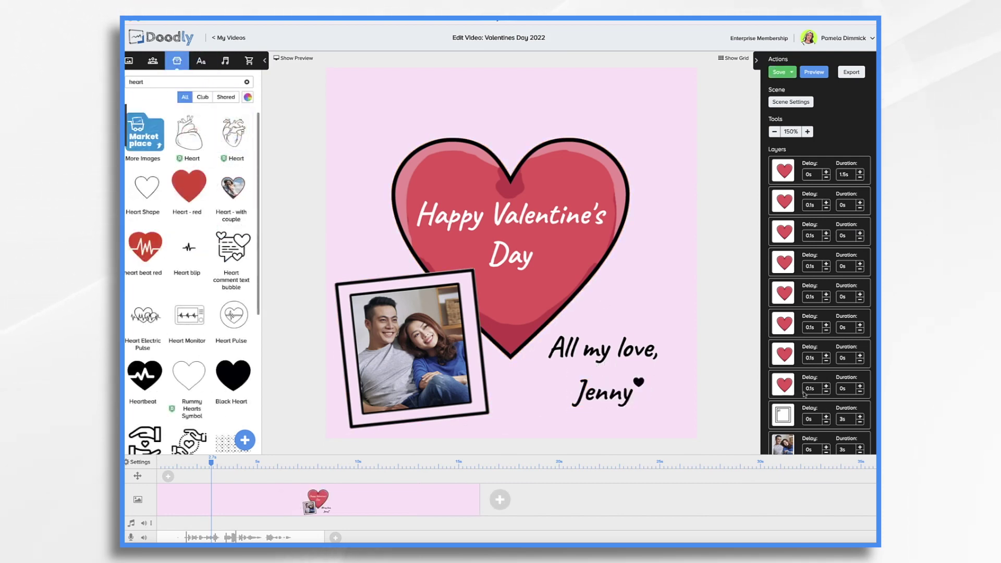
- Set the photo frame layer's duration to 1 second
{"action": "scroll", "coordinate": [835, 370], "scroll_direction": "down", "scroll_amount": 3}
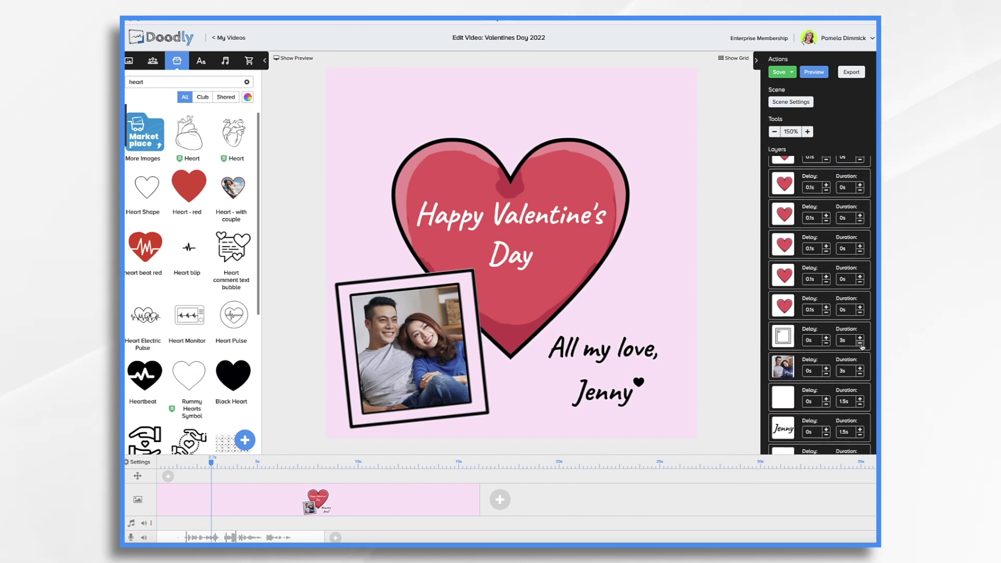
{"action": "left_click", "coordinate": [860, 345]}
{"action": "left_click", "coordinate": [860, 344]}
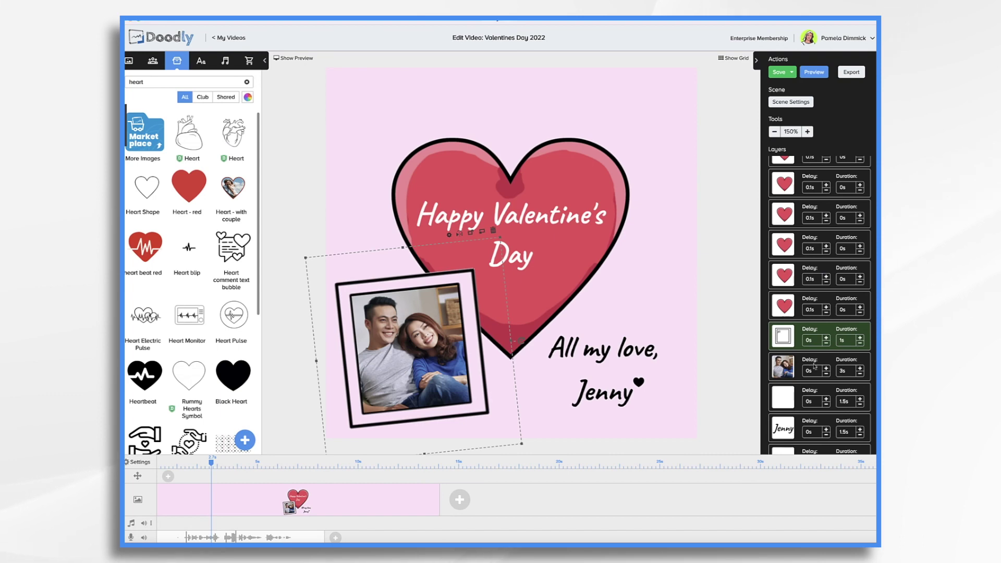
- Change the couple picture's reveal mode to Fade, then save the asset and return to the scene
{"action": "left_click", "coordinate": [444, 348]}
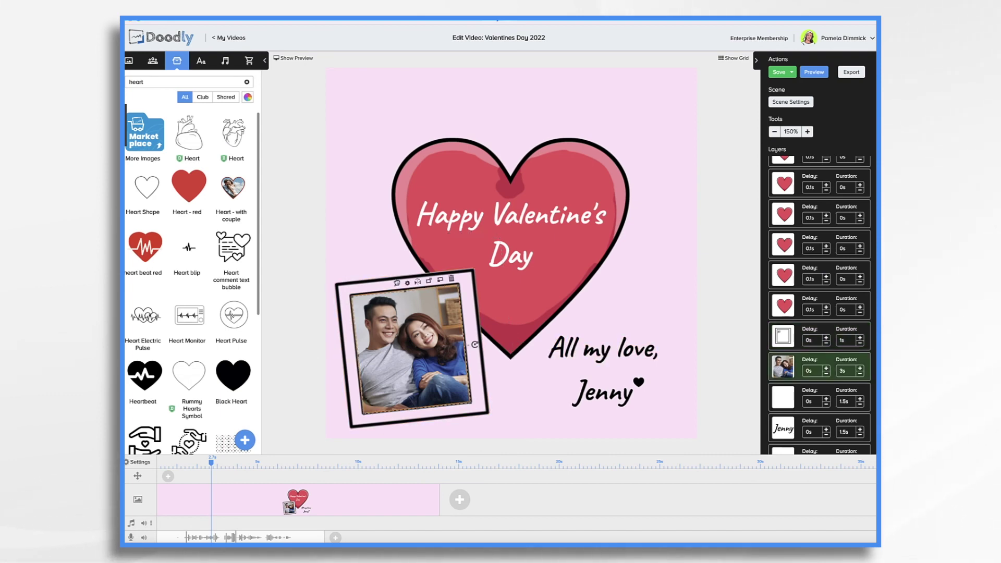
{"action": "left_click", "coordinate": [397, 285]}
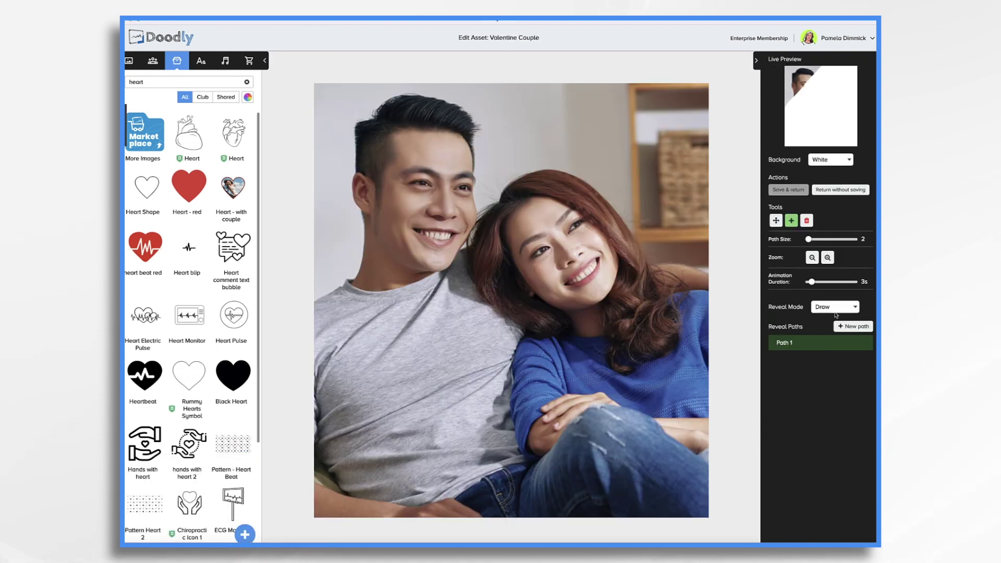
{"action": "left_click", "coordinate": [834, 308]}
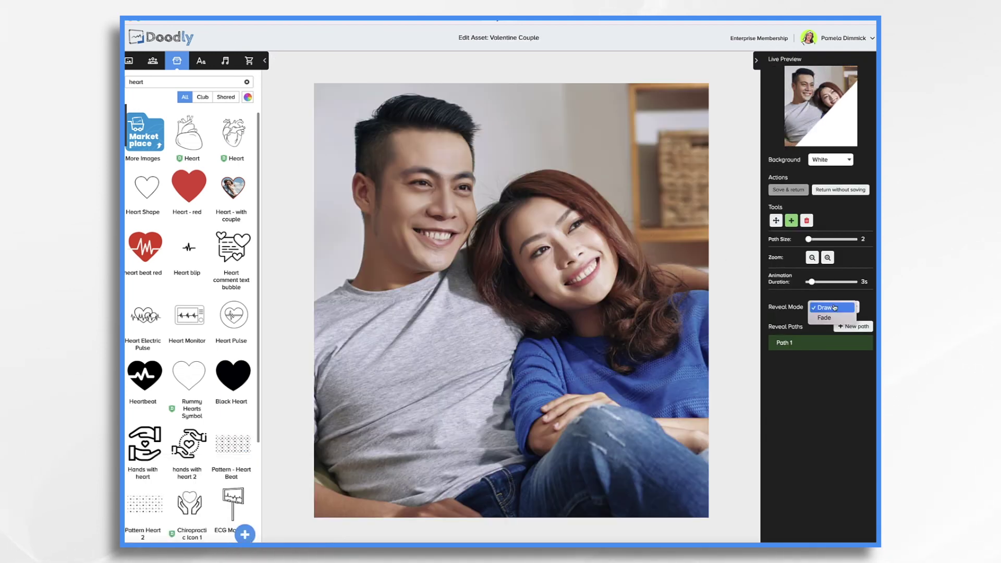
{"action": "left_click", "coordinate": [825, 318]}
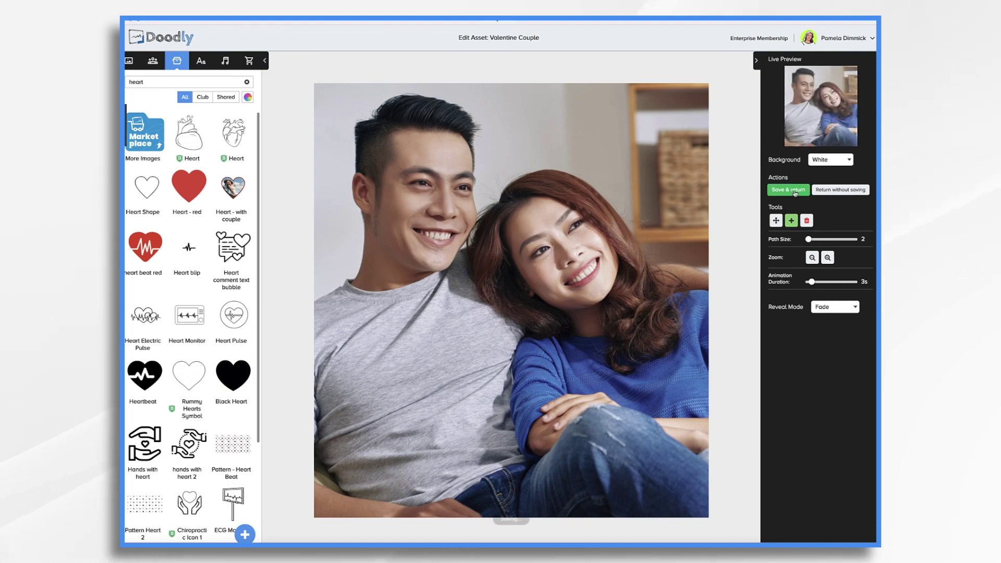
{"action": "left_click", "coordinate": [788, 190]}
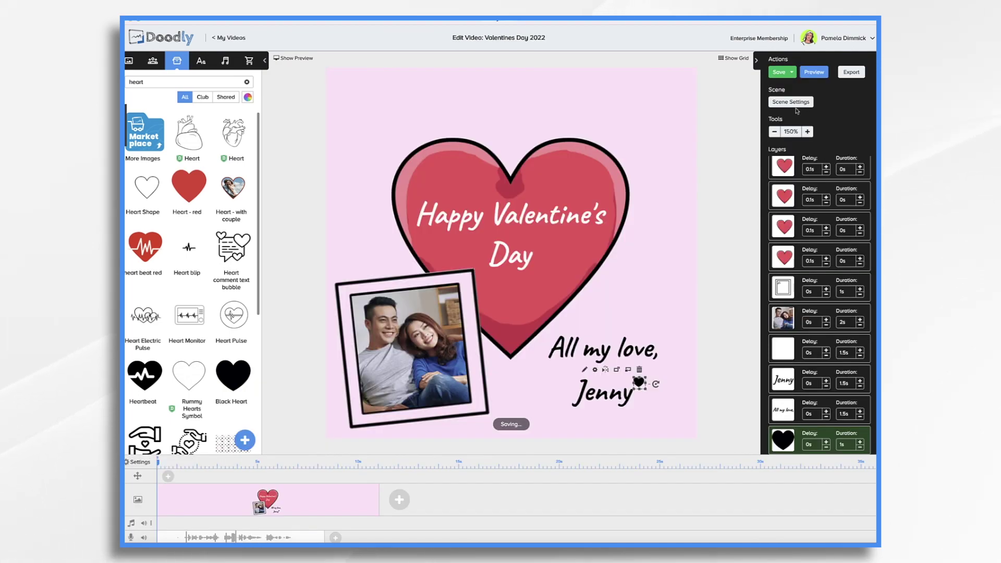
- Set the scene's extra time at the end to 7 seconds
{"action": "left_click", "coordinate": [791, 102]}
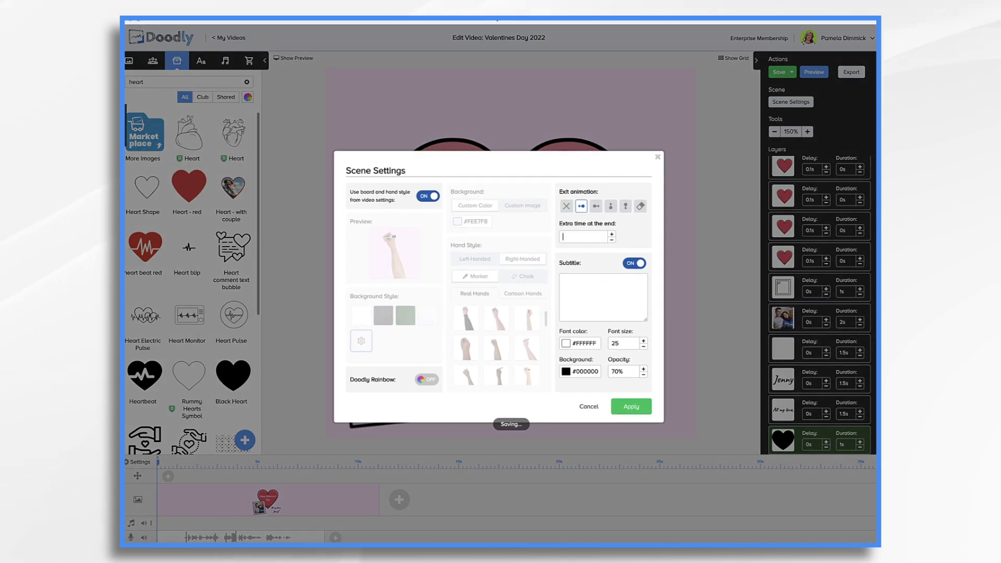
{"action": "left_click", "coordinate": [563, 237]}
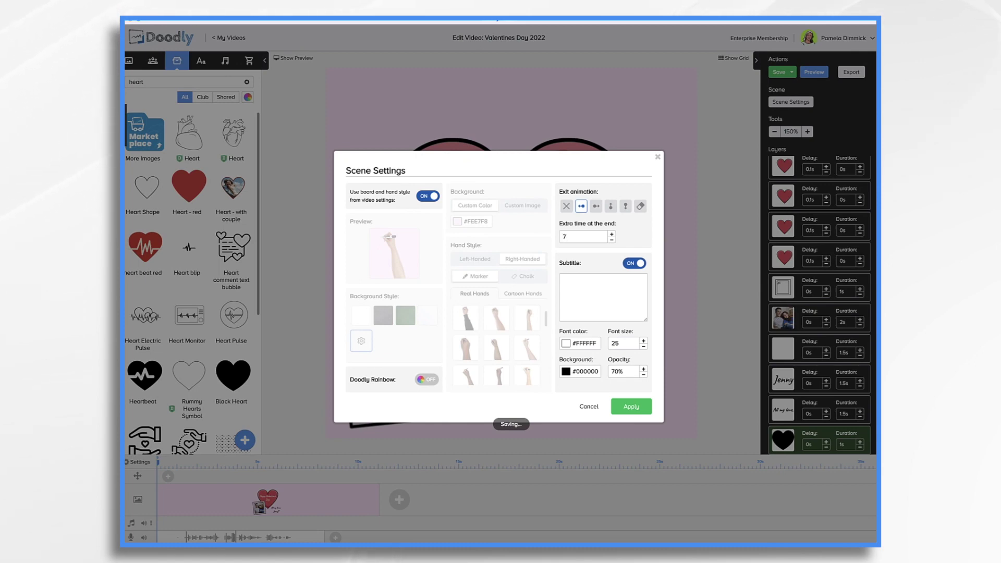
{"action": "left_click", "coordinate": [635, 408]}
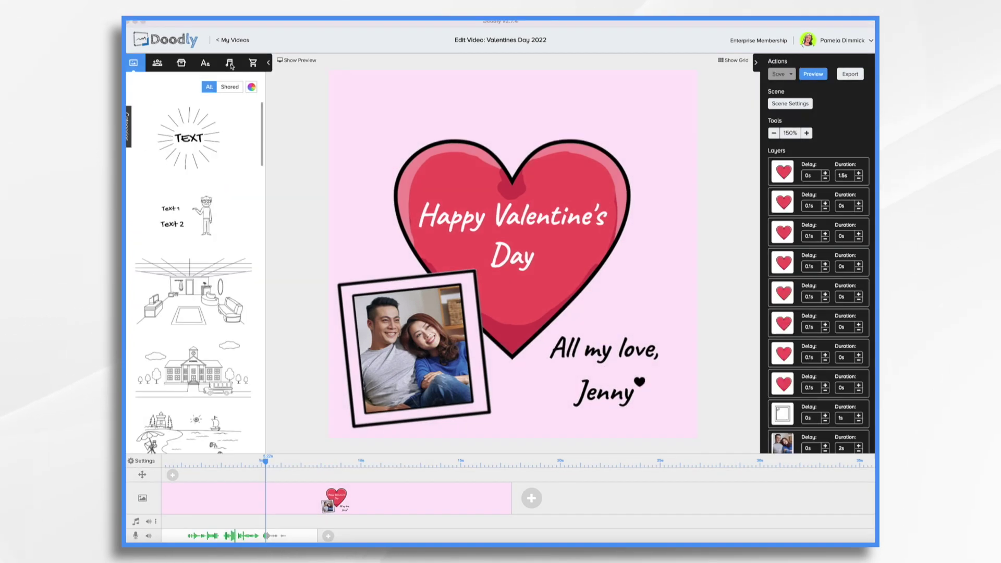
- Find Sliced Swish among the sound effects and place it on the timeline's music track shortly after the 2-second mark
{"action": "left_click", "coordinate": [230, 64]}
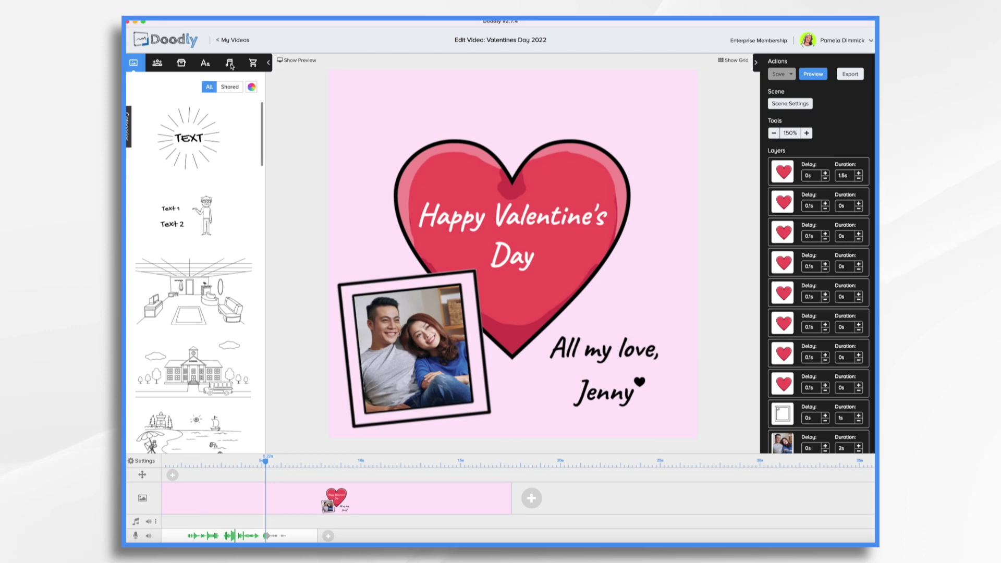
{"action": "left_click", "coordinate": [128, 125]}
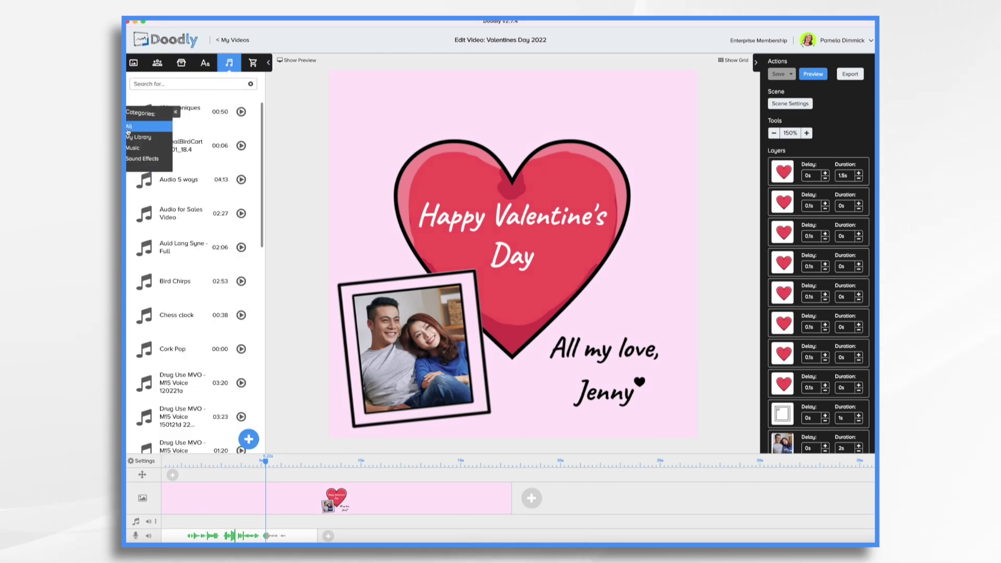
{"action": "left_click", "coordinate": [140, 159]}
{"action": "scroll", "coordinate": [176, 307], "scroll_direction": "down", "scroll_amount": 15}
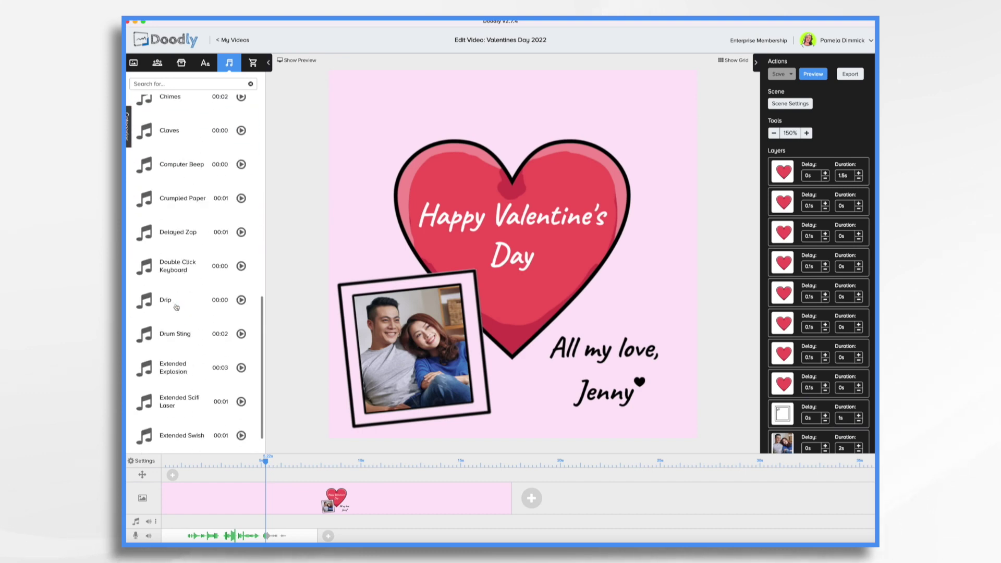
{"action": "scroll", "coordinate": [177, 307], "scroll_direction": "down", "scroll_amount": 18}
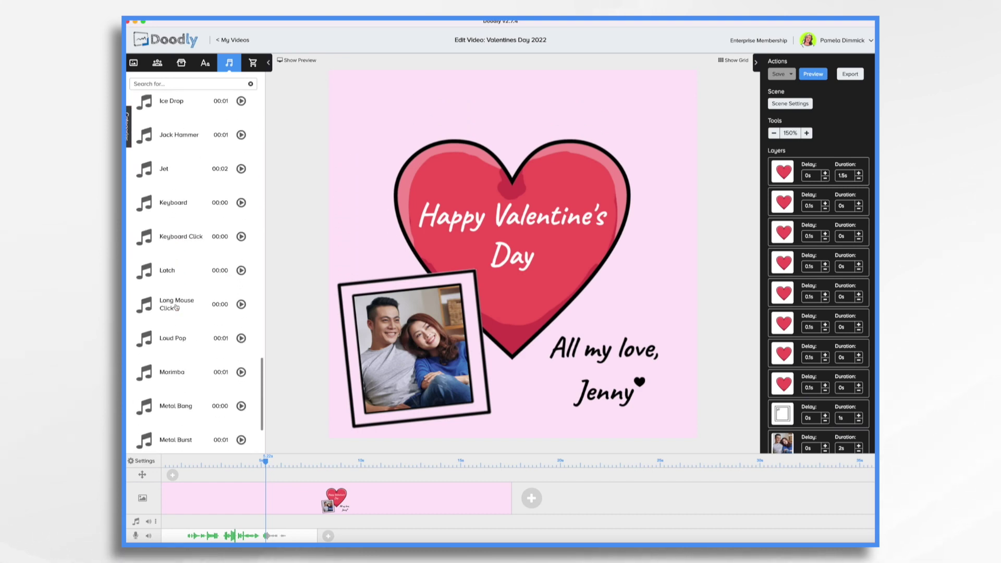
{"action": "scroll", "coordinate": [176, 307], "scroll_direction": "down", "scroll_amount": 12}
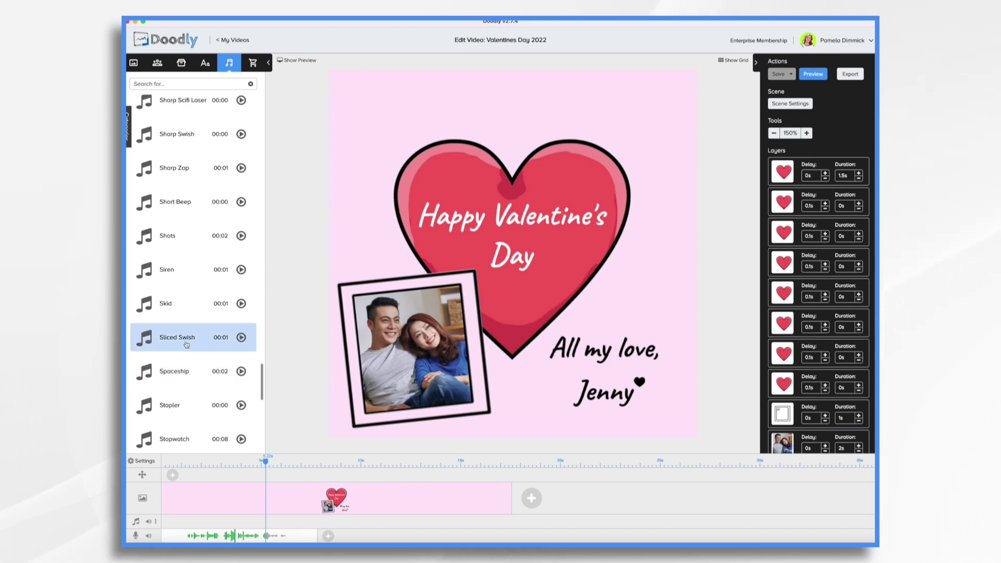
{"action": "left_click", "coordinate": [187, 345]}
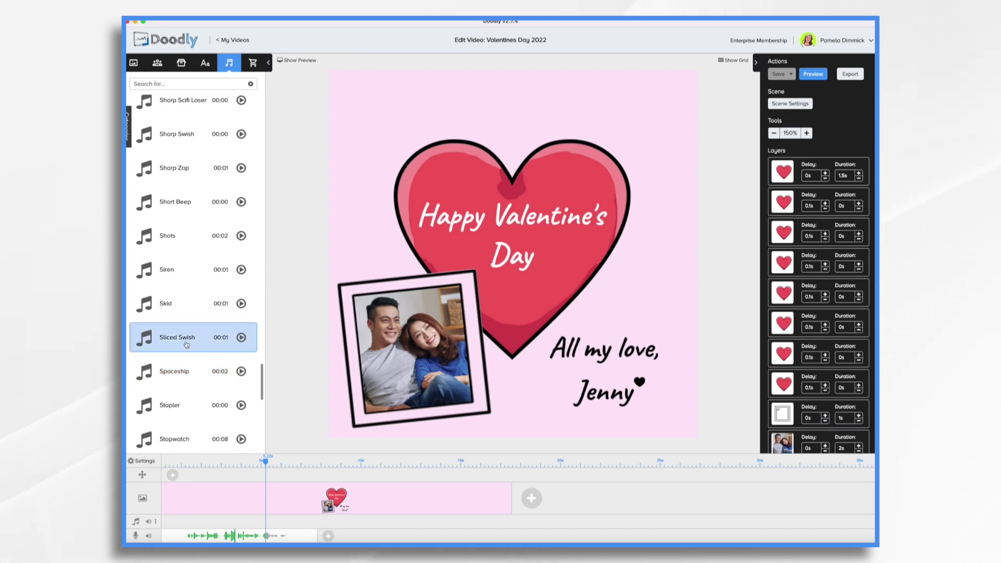
{"action": "left_click_drag", "start_coordinate": [186, 345], "coordinate": [210, 521]}
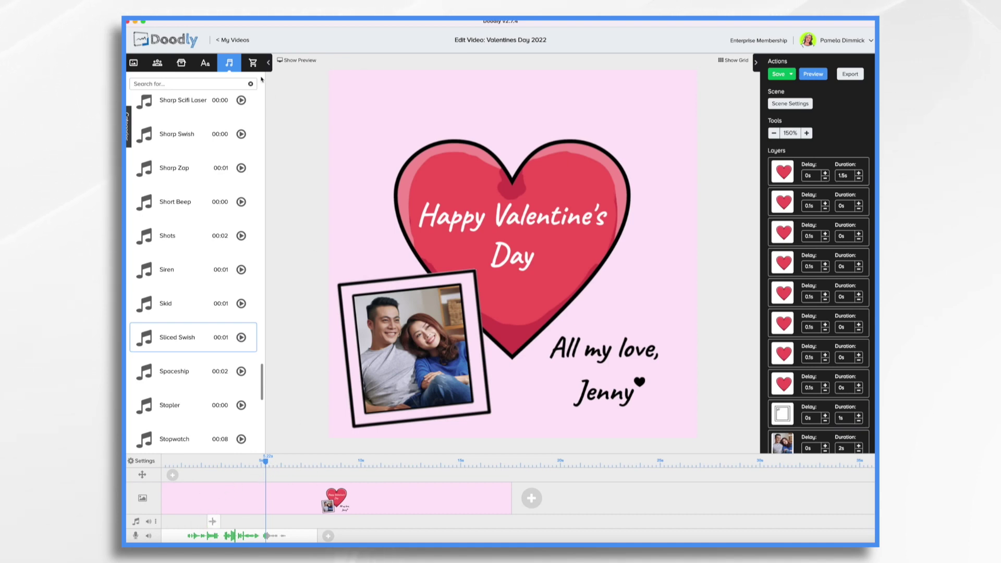
- Show the scene preview, set the playhead where the heart starts growing, and shift the Sliced Swish clip earlier to line up with it
{"action": "left_click", "coordinate": [296, 60]}
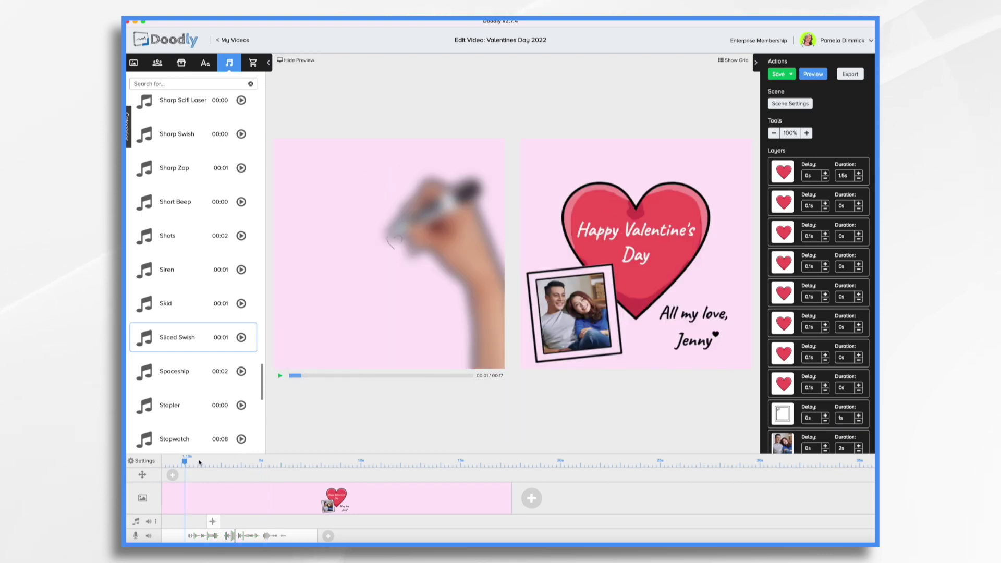
{"action": "left_click", "coordinate": [195, 463]}
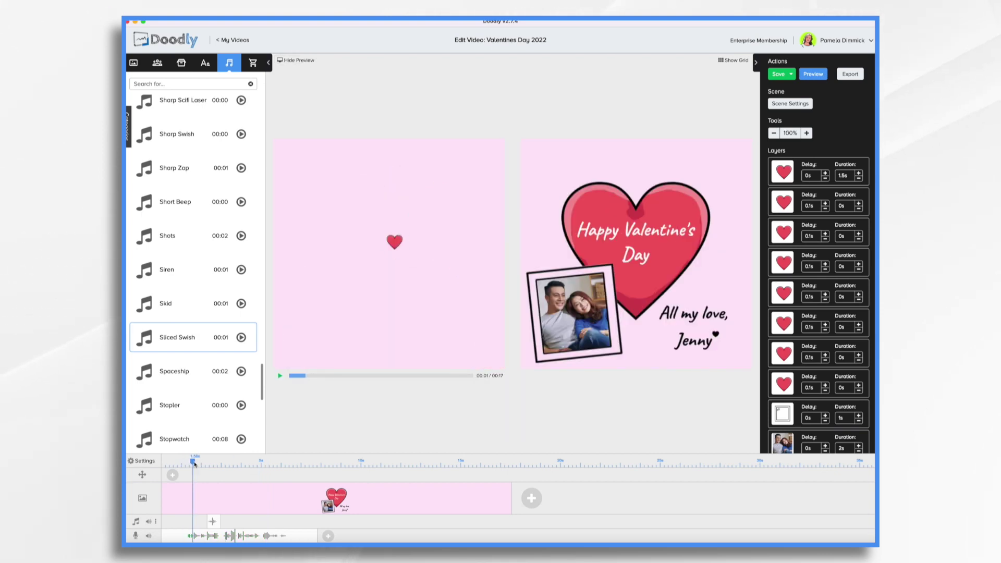
{"action": "left_click_drag", "start_coordinate": [195, 463], "coordinate": [195, 464]}
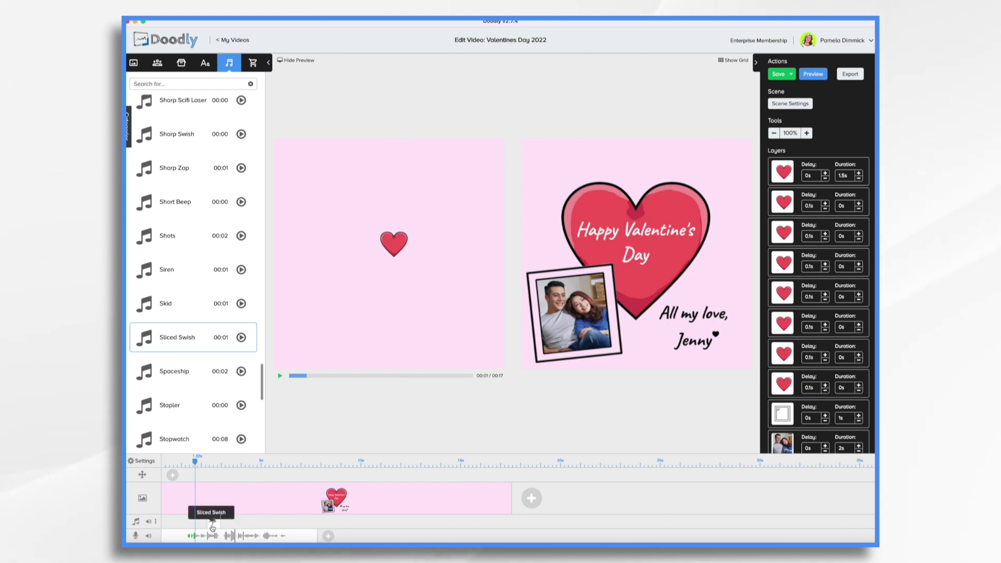
{"action": "mouse_move", "coordinate": [215, 524]}
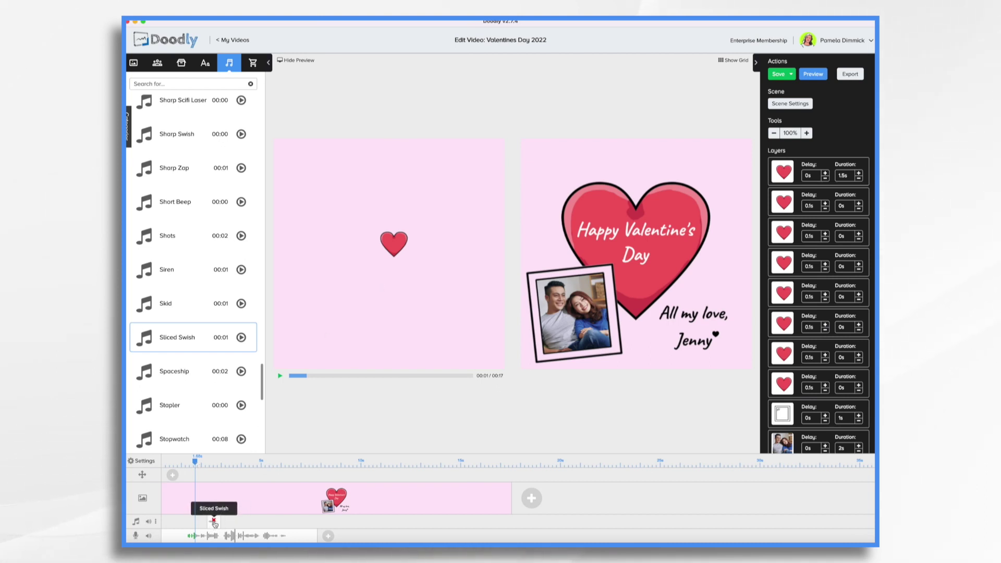
{"action": "left_click_drag", "start_coordinate": [215, 524], "coordinate": [205, 526]}
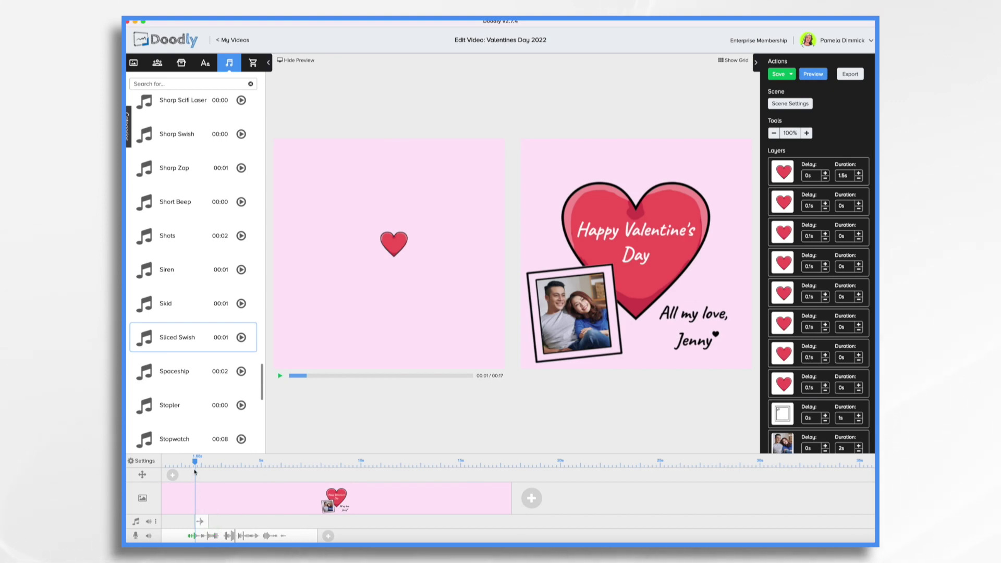
- Play the scene preview from the playhead to check the Sliced Swish timing against the growing heart
{"action": "left_click", "coordinate": [280, 375]}
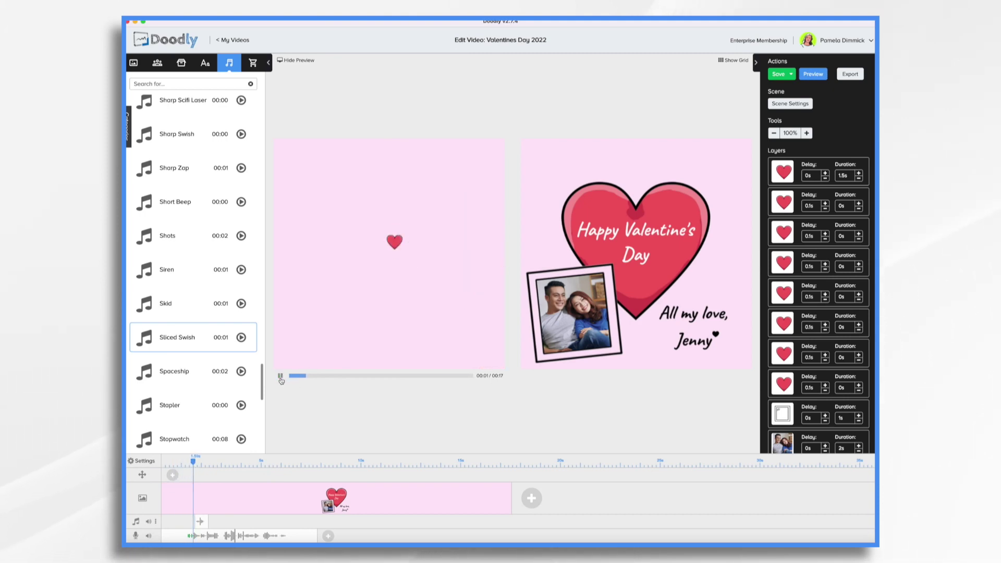
{"action": "left_click", "coordinate": [280, 376]}
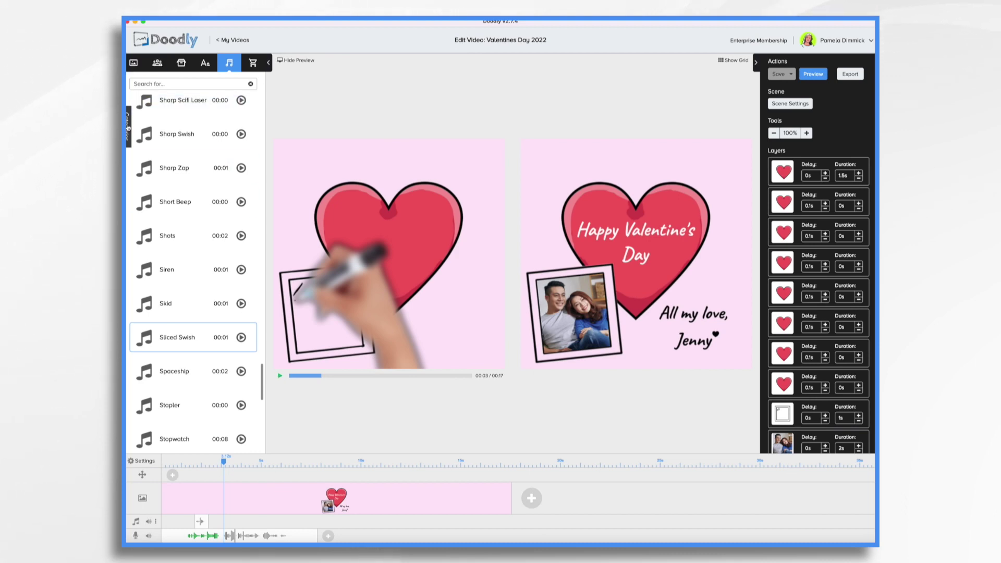
- Browse the Music category of the audio library and select the song Pleasant and Pure
{"action": "left_click", "coordinate": [128, 127]}
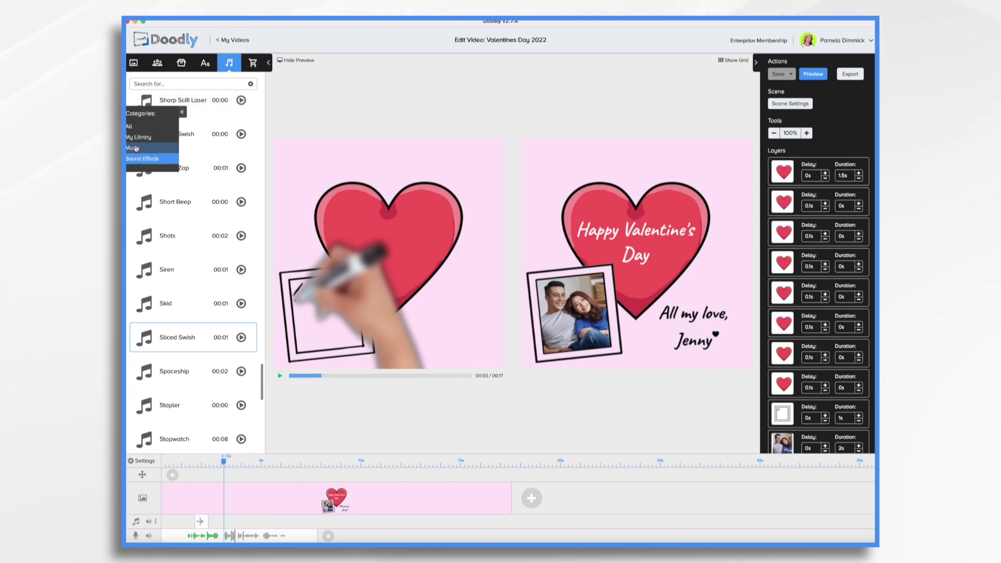
{"action": "left_click", "coordinate": [135, 149]}
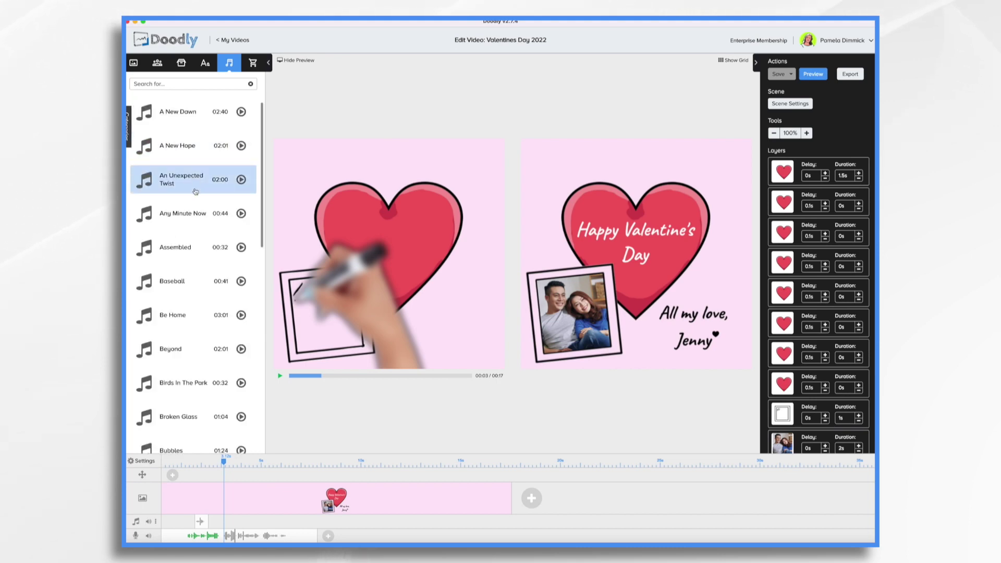
{"action": "scroll", "coordinate": [193, 207], "scroll_direction": "down", "scroll_amount": 20}
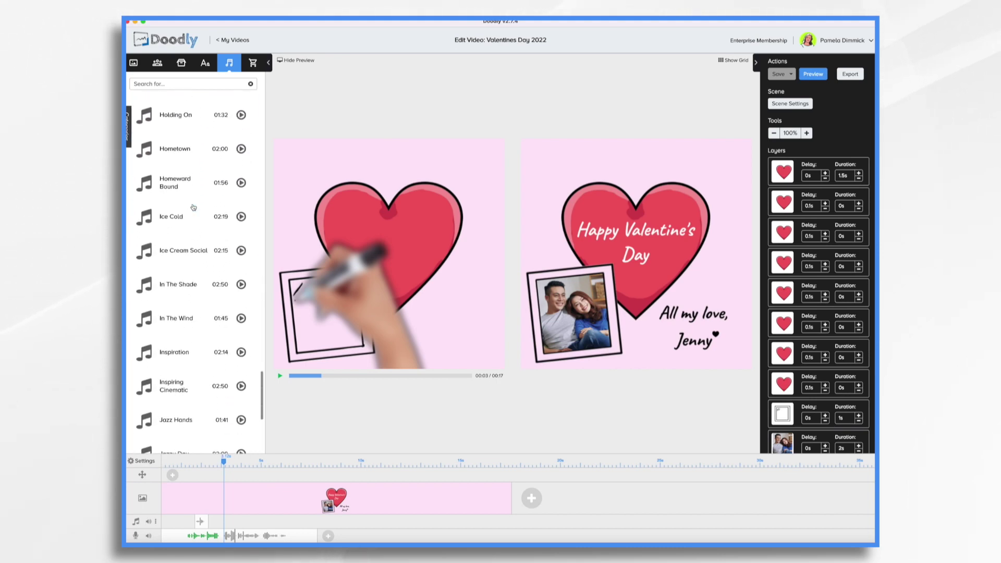
{"action": "scroll", "coordinate": [193, 207], "scroll_direction": "down", "scroll_amount": 20}
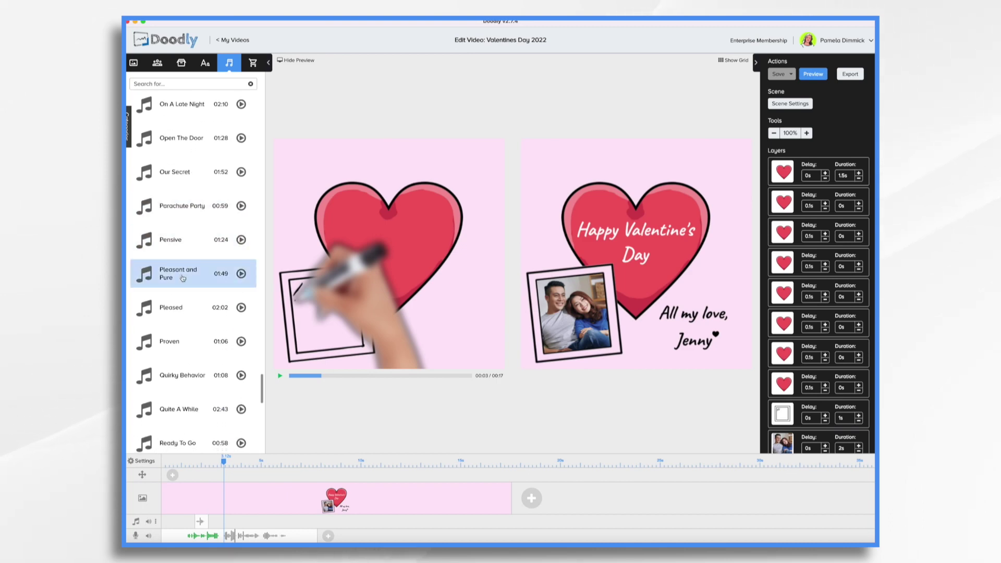
{"action": "left_click", "coordinate": [182, 278]}
{"action": "mouse_move", "coordinate": [182, 278]}
{"action": "left_mouse_down"}
{"action": "mouse_move", "coordinate": [207, 325]}
{"action": "mouse_move", "coordinate": [189, 285]}
{"action": "left_mouse_up"}
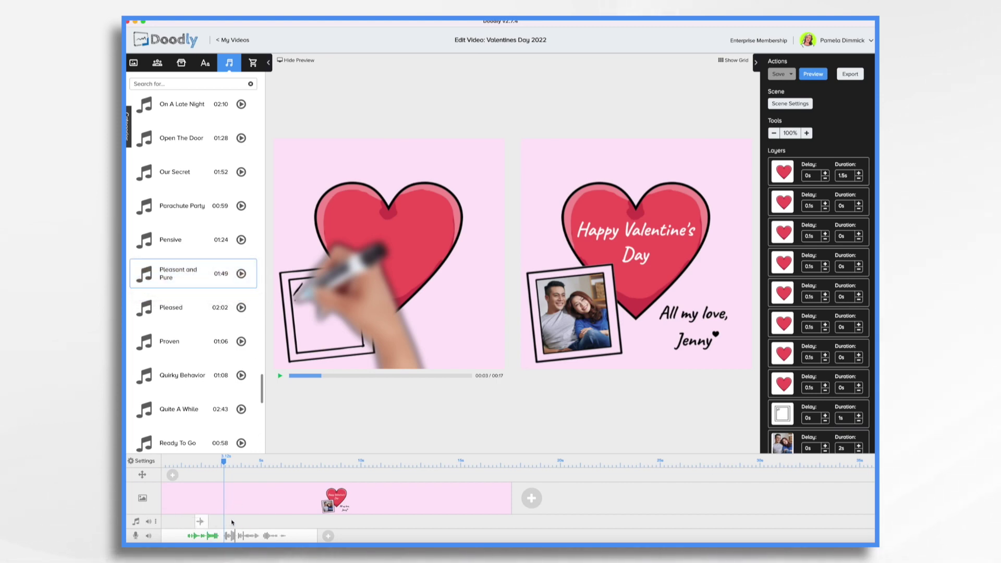
- Add a second music track, place Pleasant and Pure on it from the start of the timeline, and save the video
{"action": "left_click", "coordinate": [157, 523]}
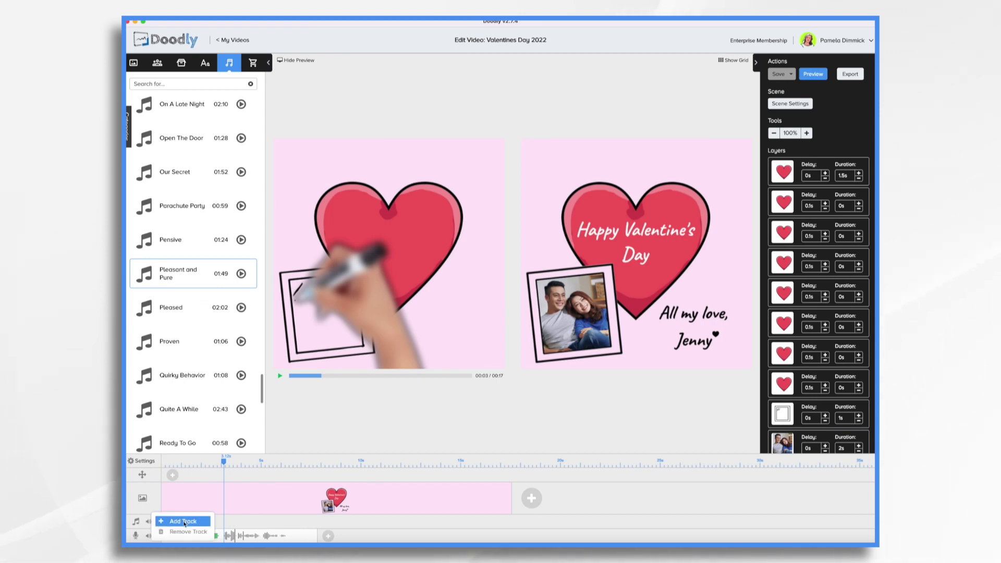
{"action": "left_click", "coordinate": [183, 521]}
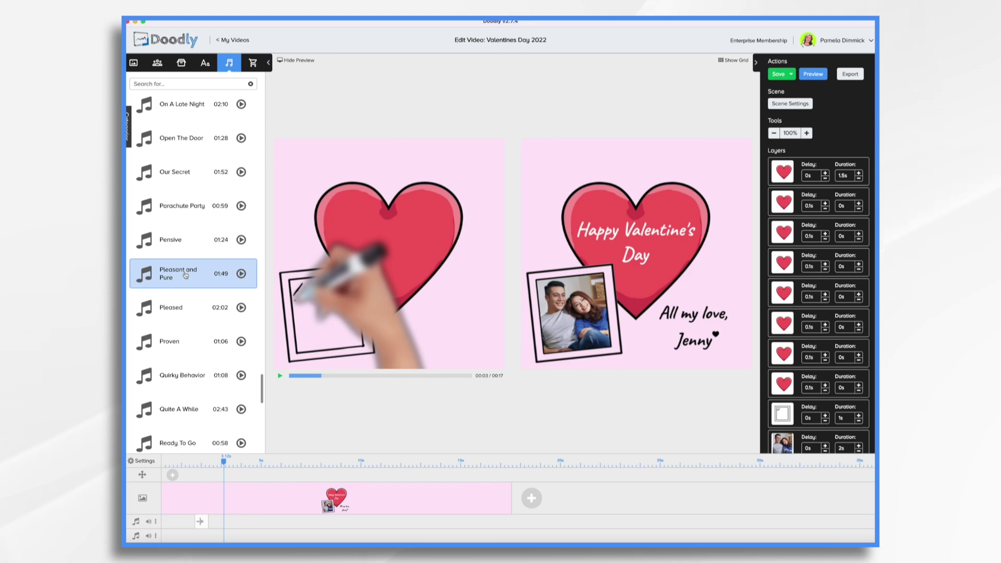
{"action": "left_click_drag", "start_coordinate": [186, 275], "coordinate": [261, 523]}
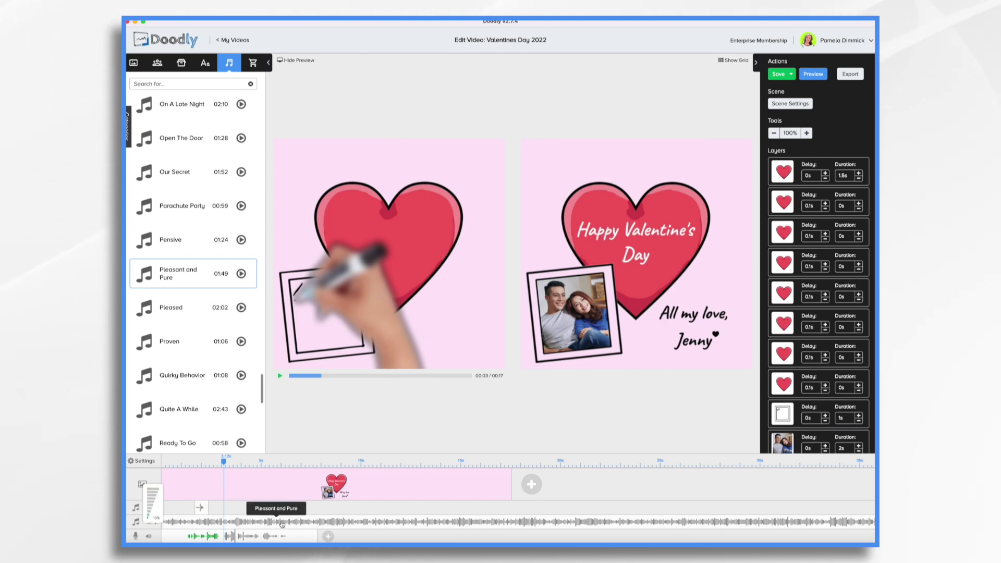
{"action": "key", "text": "super+s"}
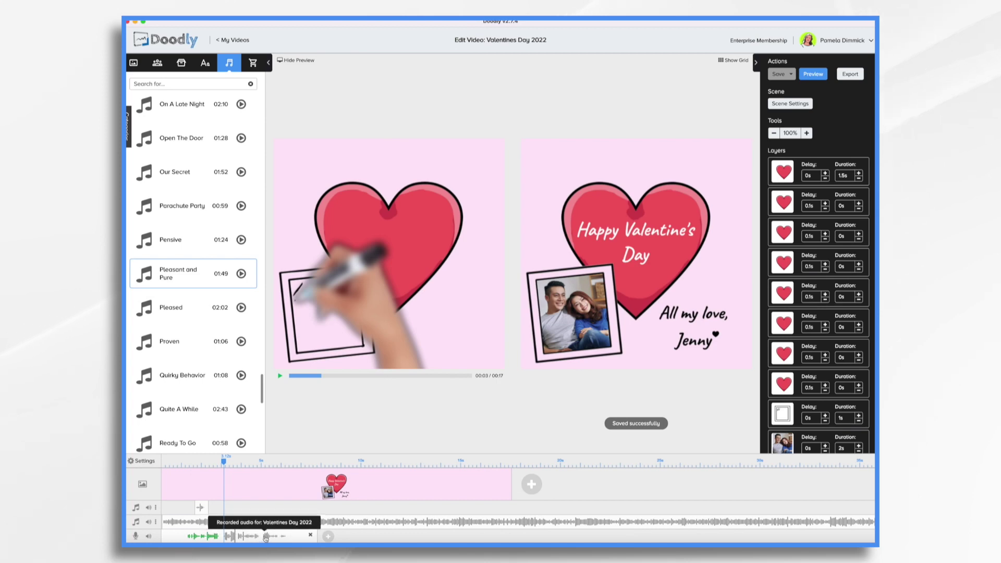
- Shift the recorded voiceover about 2 seconds later and trim Pleasant and Pure to the end of the scene
{"action": "left_click_drag", "start_coordinate": [266, 538], "coordinate": [309, 540]}
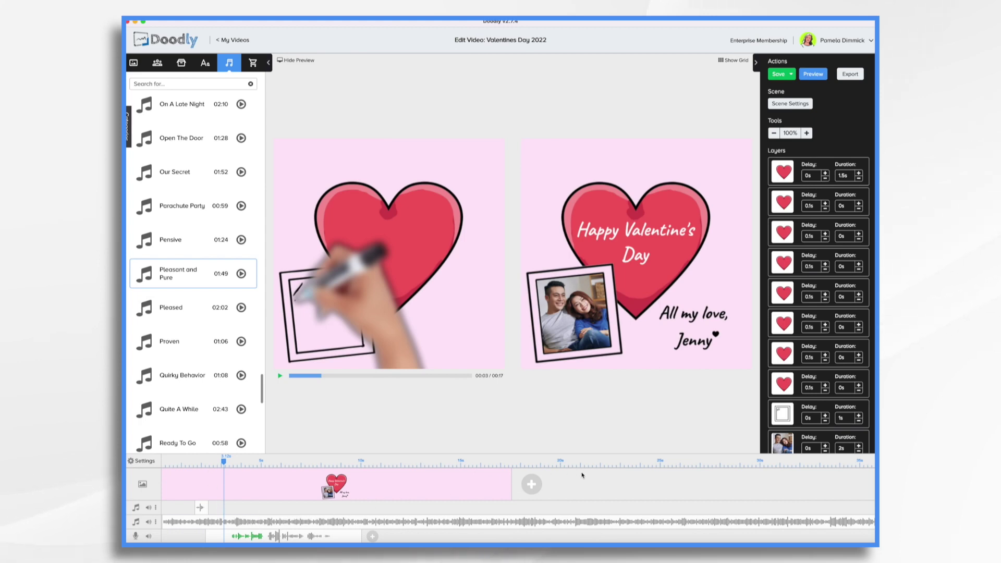
{"action": "scroll", "coordinate": [563, 522], "scroll_direction": "right", "scroll_amount": 15}
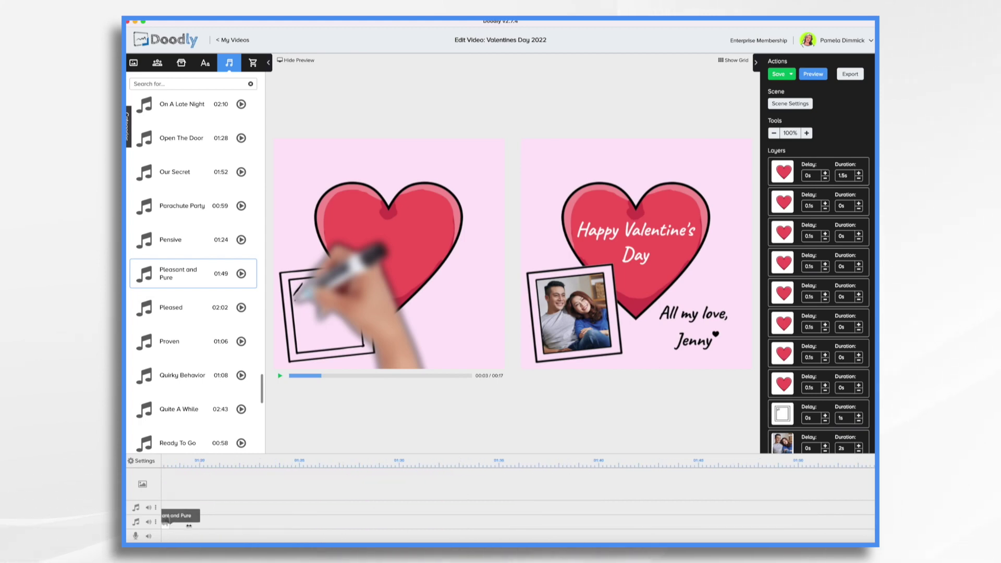
{"action": "left_click_drag", "start_coordinate": [188, 526], "coordinate": [447, 529]}
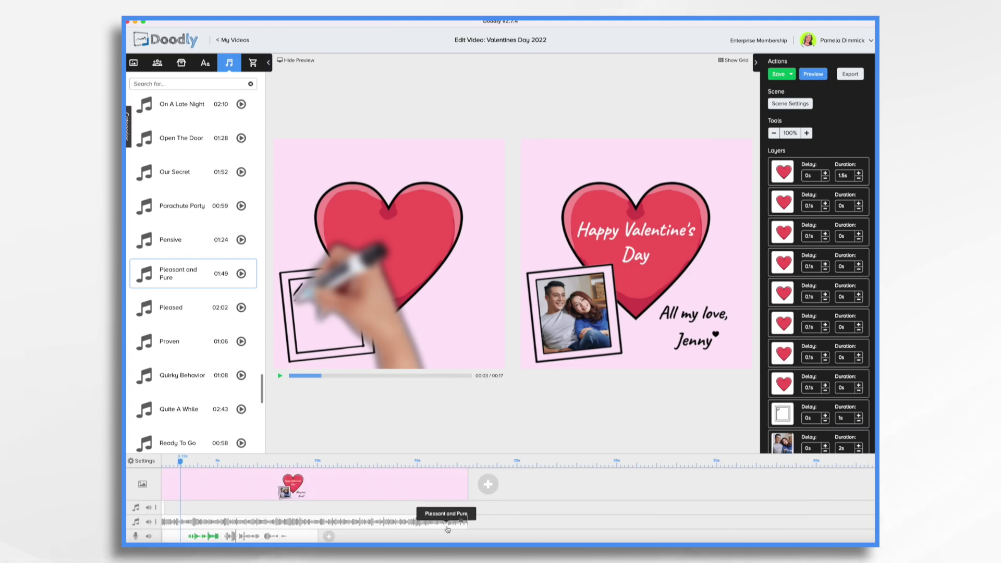
- Add a fade-out to Pleasant and Pure and lengthen it to cover about the last 4.5 seconds
{"action": "right_click", "coordinate": [450, 526]}
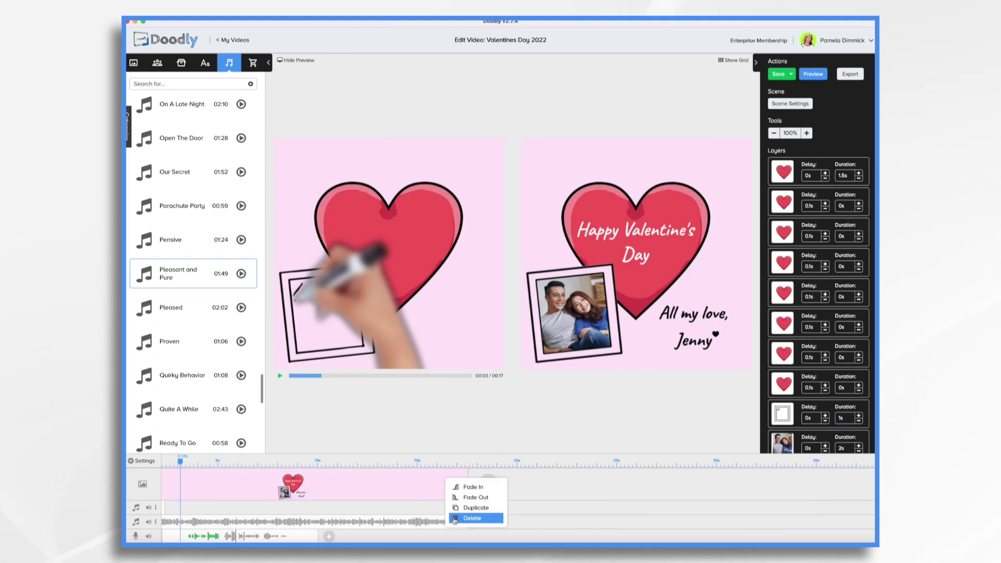
{"action": "left_click", "coordinate": [462, 500]}
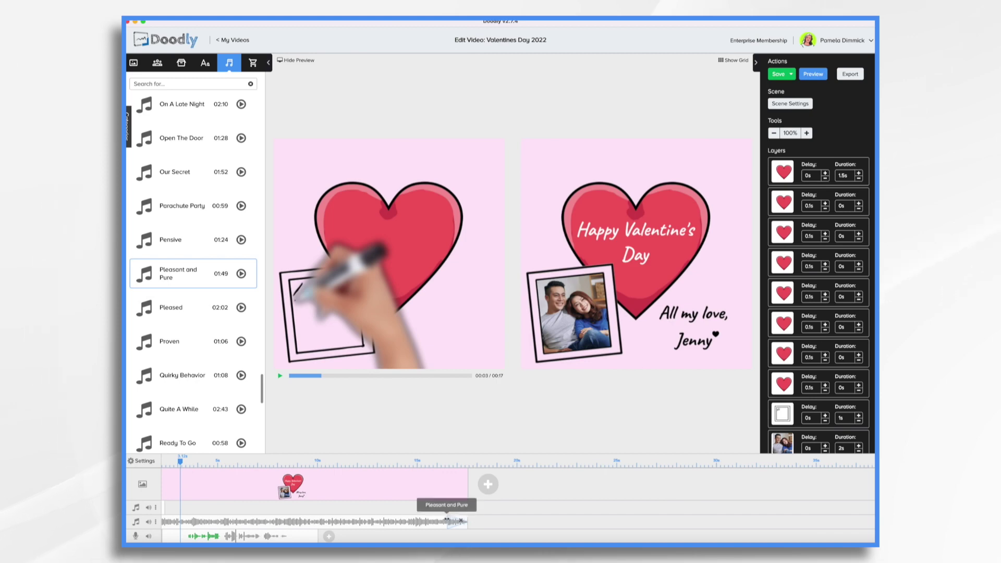
{"action": "left_click_drag", "start_coordinate": [447, 522], "coordinate": [377, 520]}
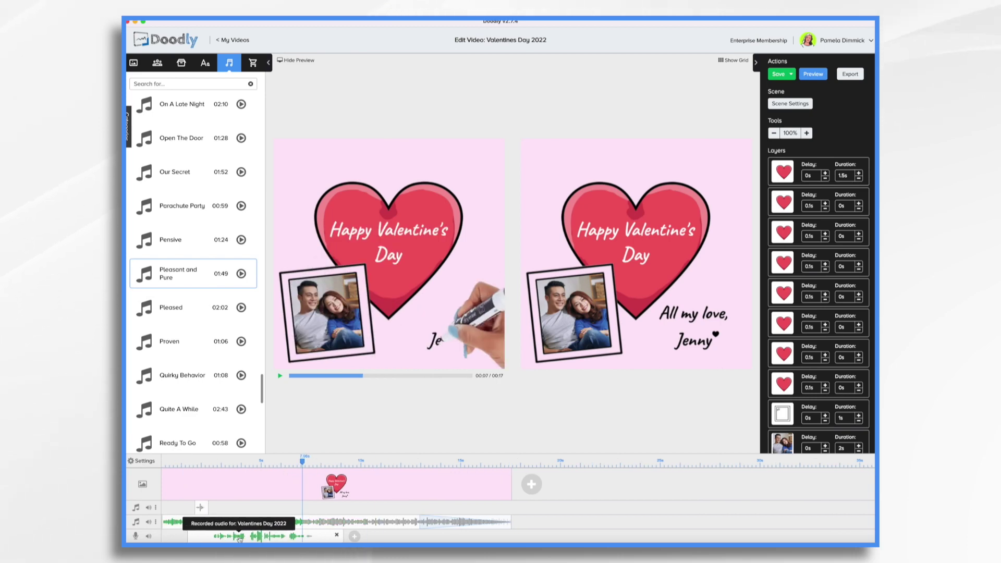
- Set the playhead where the greeting starts being written, shift the recorded voiceover later to line up with it, and preview the video
{"action": "mouse_move", "coordinate": [304, 463]}
{"action": "left_mouse_down"}
{"action": "mouse_move", "coordinate": [227, 468]}
{"action": "mouse_move", "coordinate": [277, 471]}
{"action": "mouse_move", "coordinate": [268, 466]}
{"action": "left_mouse_up"}
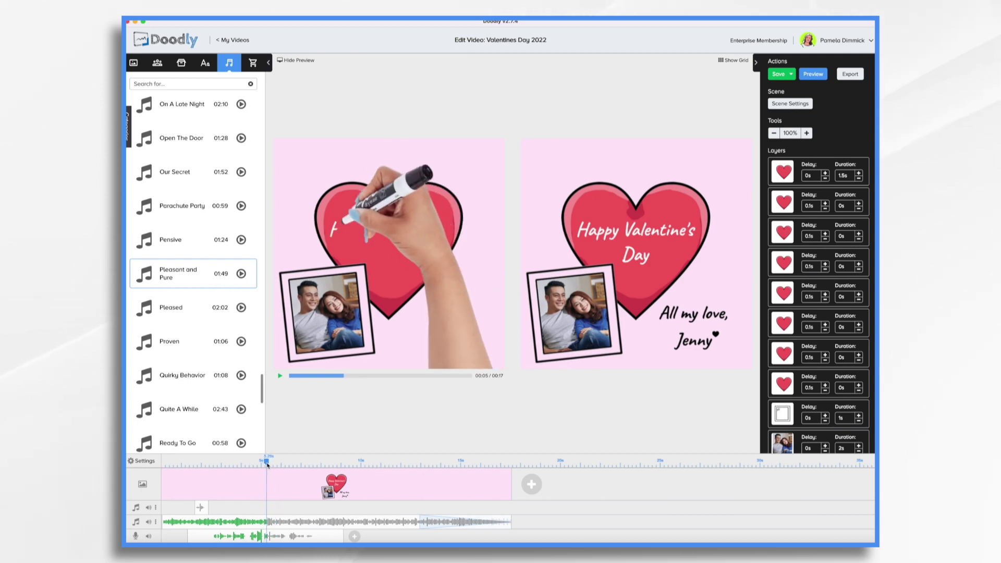
{"action": "left_click_drag", "start_coordinate": [246, 536], "coordinate": [302, 539]}
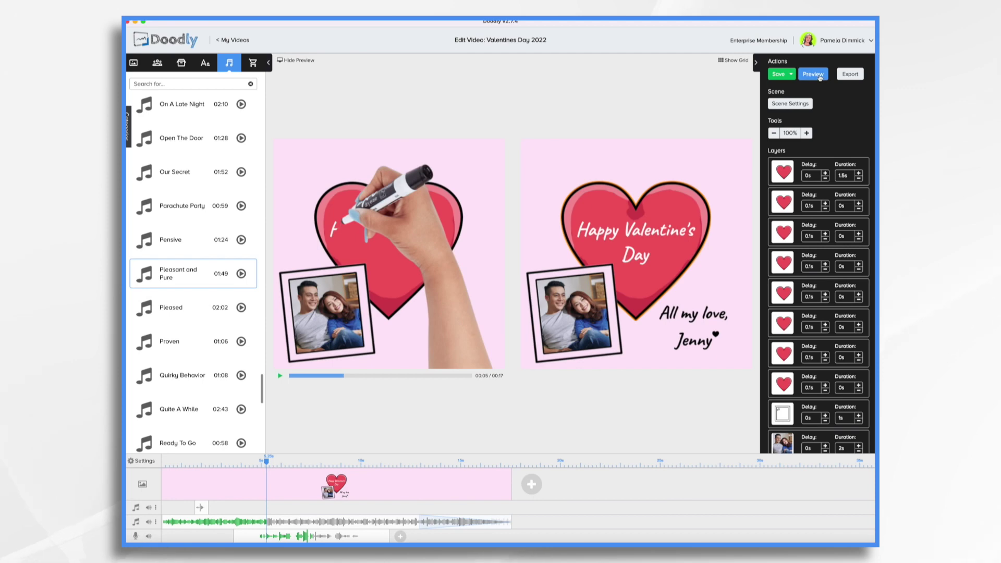
{"action": "left_click", "coordinate": [819, 76]}
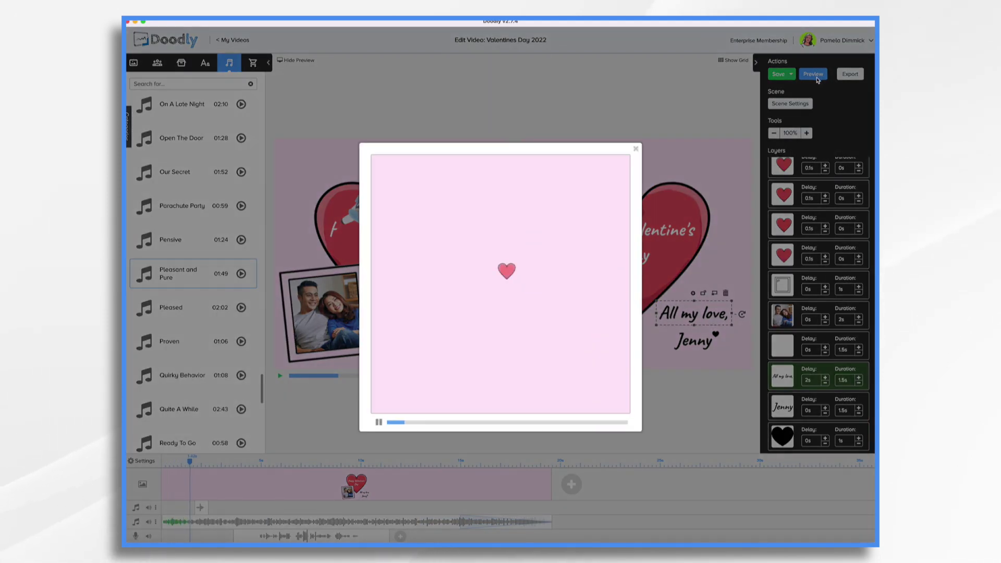